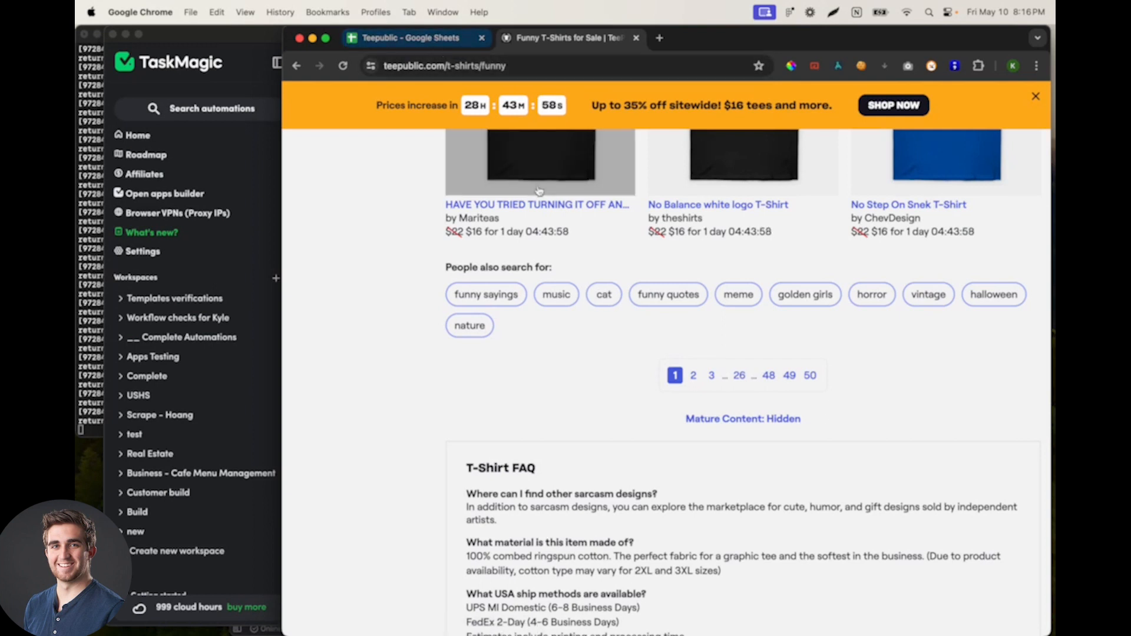
# Step: Open page 4 of the funny T-shirts listing on Teepublic by changing the page number in the address, then check its pagination
pyautogui.click(694, 377)
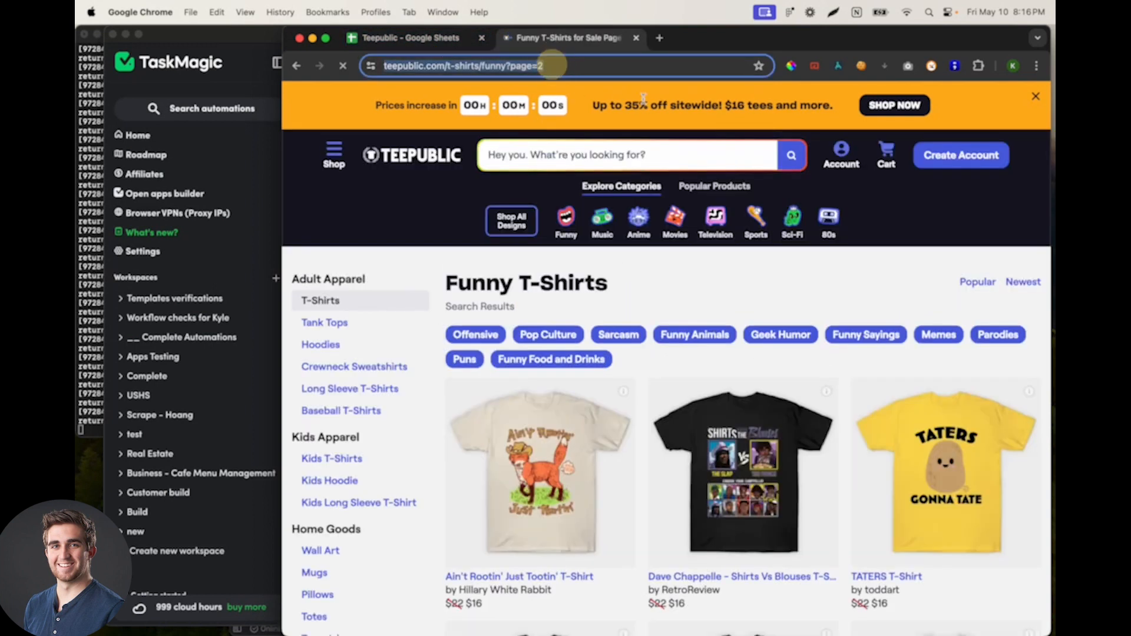
pyautogui.press('BackSpace')
pyautogui.write('4')
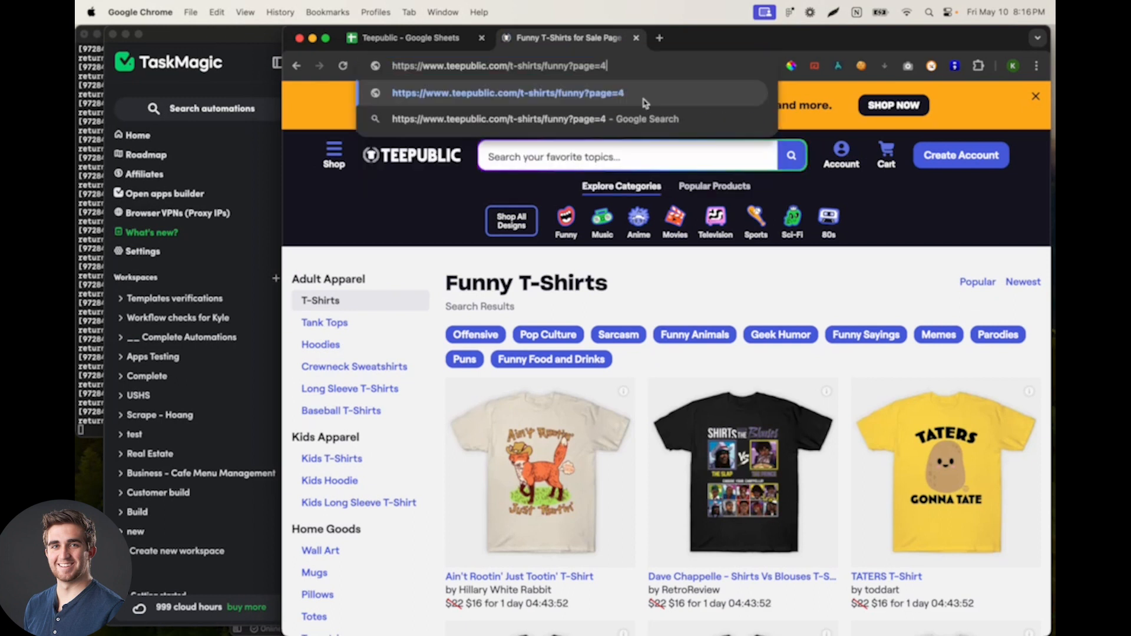
pyautogui.press('Return')
pyautogui.scroll(-15, 523, 409)
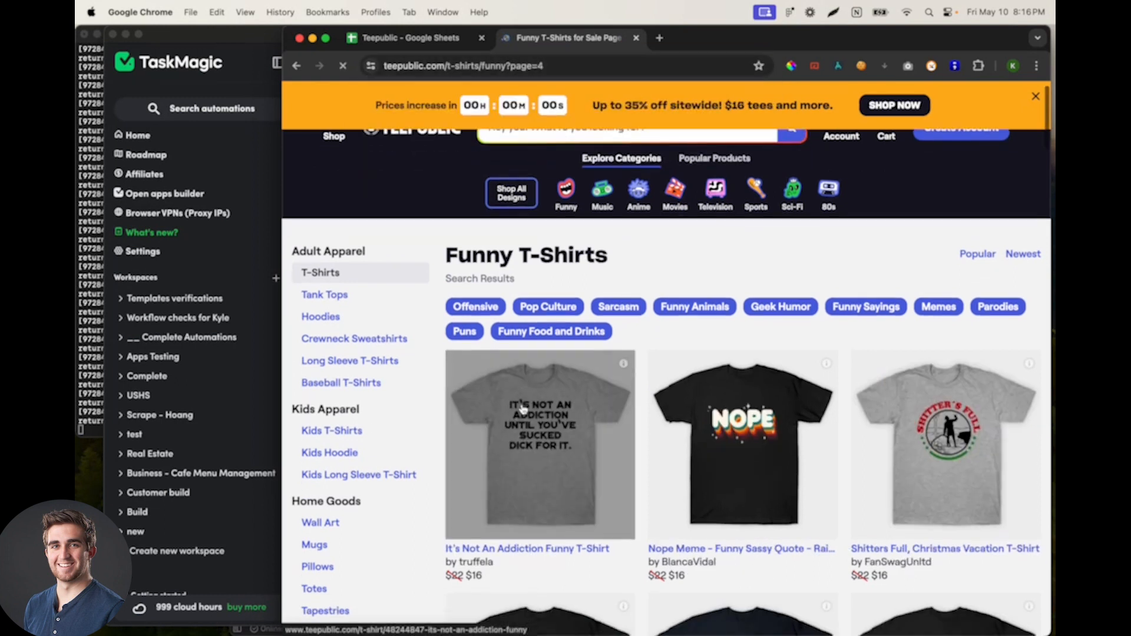
pyautogui.scroll(-10, 523, 408)
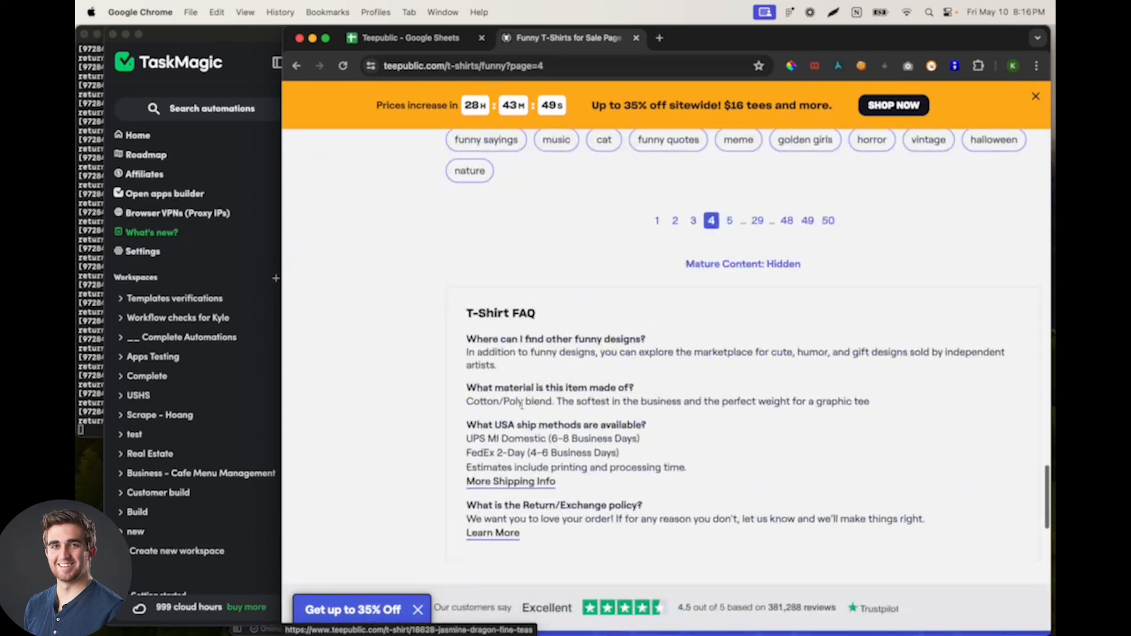
# Step: Copy the listing's address into cell A2 of the Teepublic sheet, with the header URLs in A1
pyautogui.click(631, 71)
pyautogui.press('super+c')
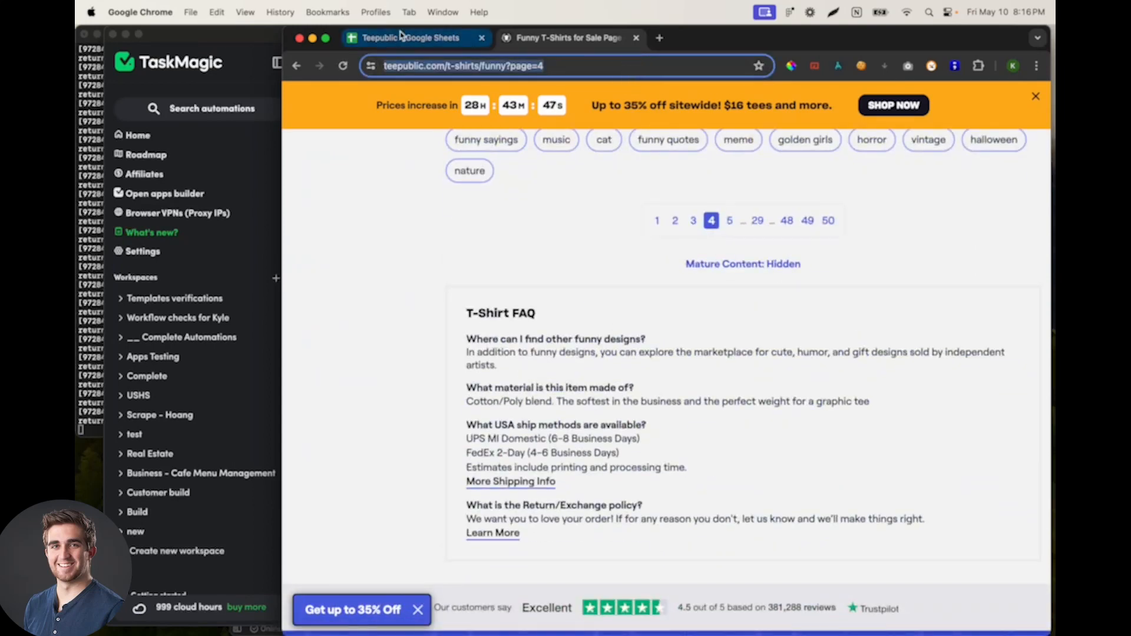
pyautogui.click(400, 39)
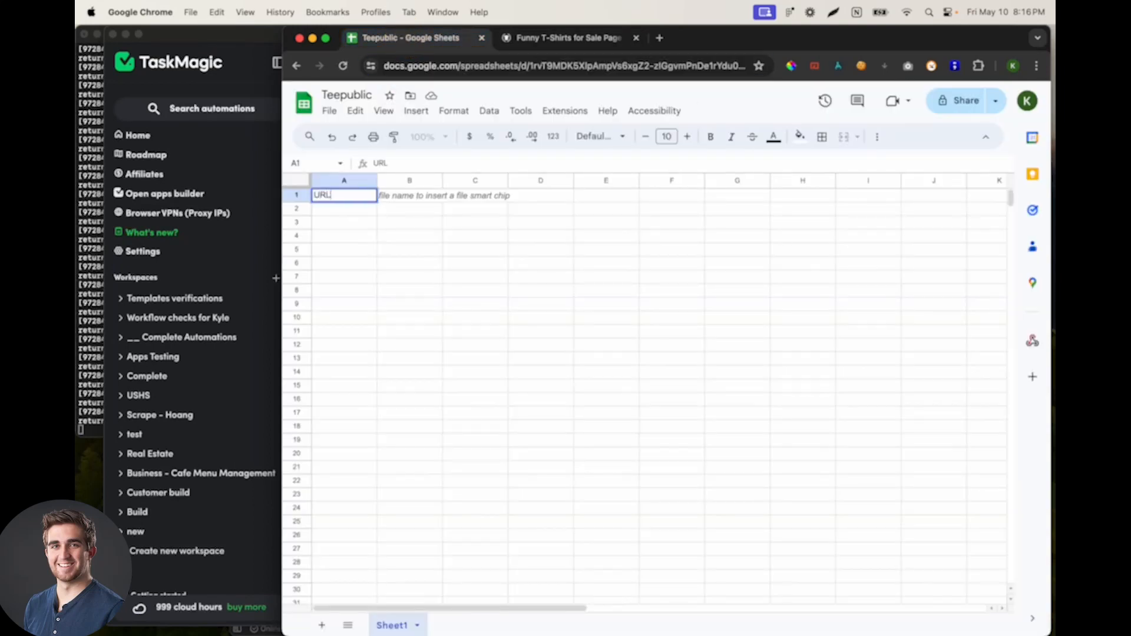
pyautogui.press('Return')
pyautogui.press('super+v')
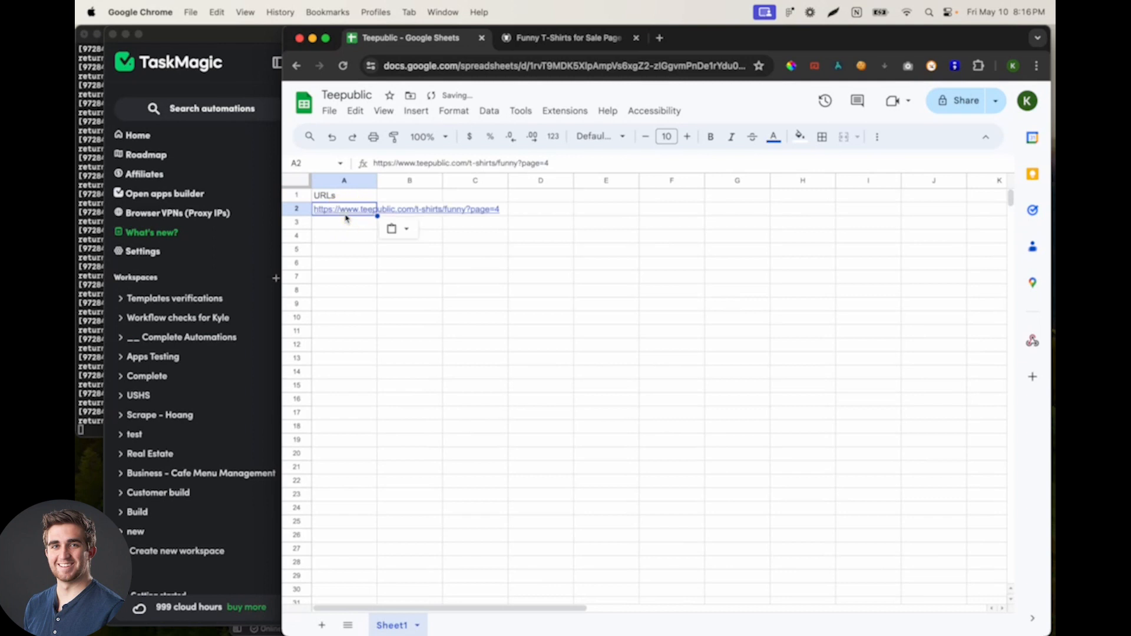
# Step: Change the address in A2 to end in page=1 and add a copy in A3 ending in page=2
pyautogui.click(596, 161)
pyautogui.press('Escape')
pyautogui.press('super+c')
pyautogui.click(321, 223)
pyautogui.press('super+v')
pyautogui.click(573, 161)
pyautogui.press('BackSpace')
pyautogui.write('2')
pyautogui.click(515, 220)
# Step: Fill the page address series from A2:A3 down column A to row 99, ending at page=98
pyautogui.click(337, 216)
pyautogui.moveTo(337, 216); pyautogui.dragTo(369, 420)
pyautogui.click(365, 197)
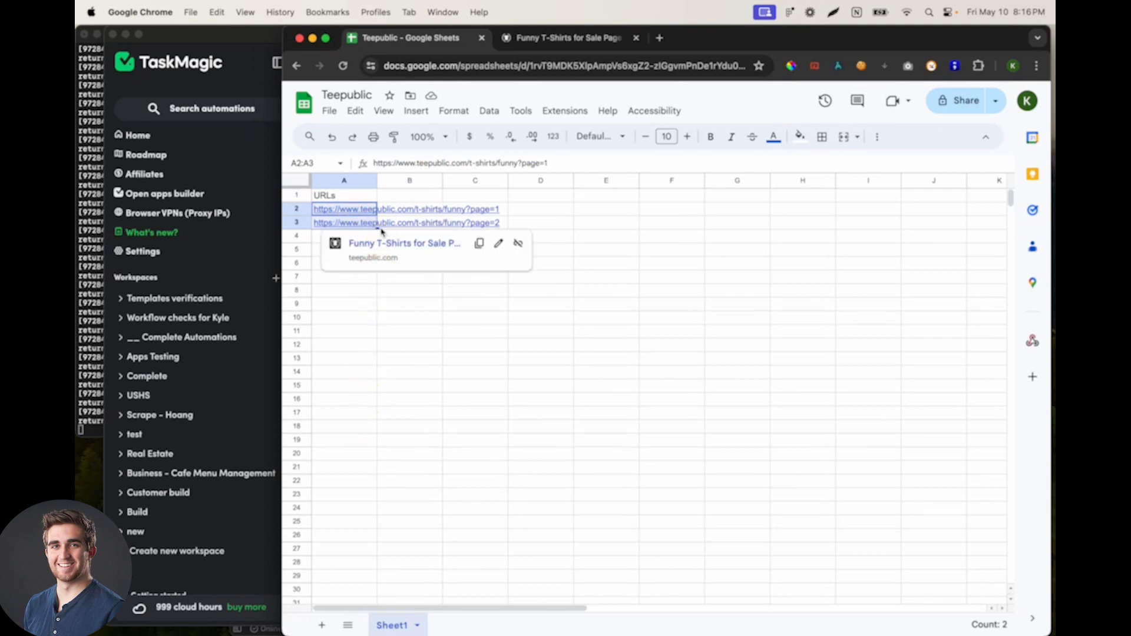
pyautogui.moveTo(376, 227); pyautogui.dragTo(374, 494)
pyautogui.scroll(-5, 374, 421)
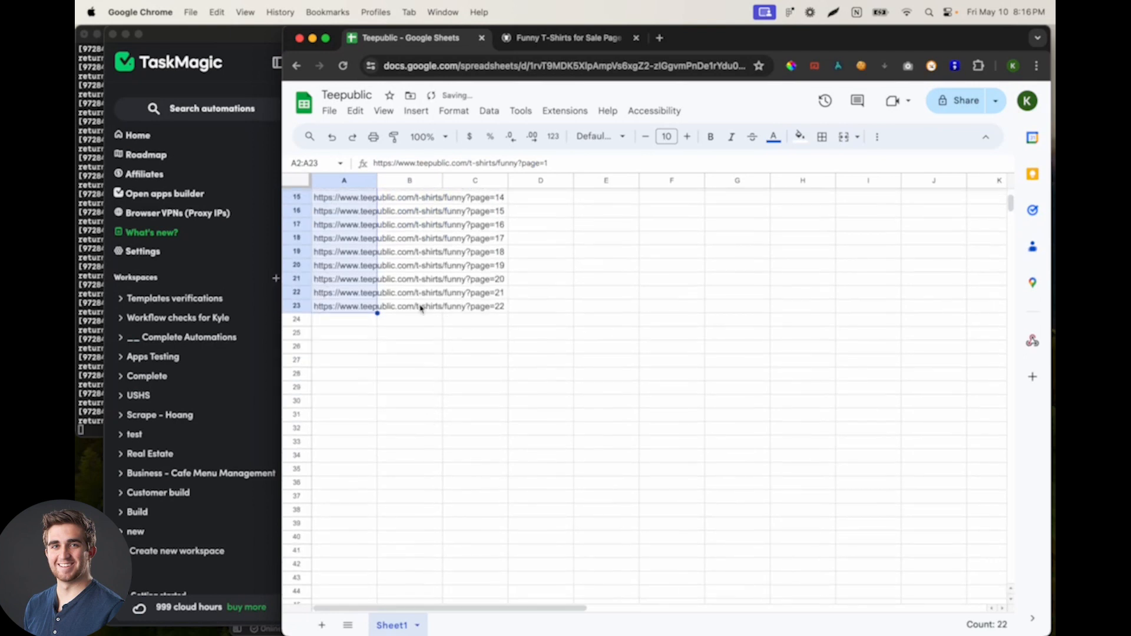
pyautogui.moveTo(378, 315); pyautogui.dragTo(373, 472)
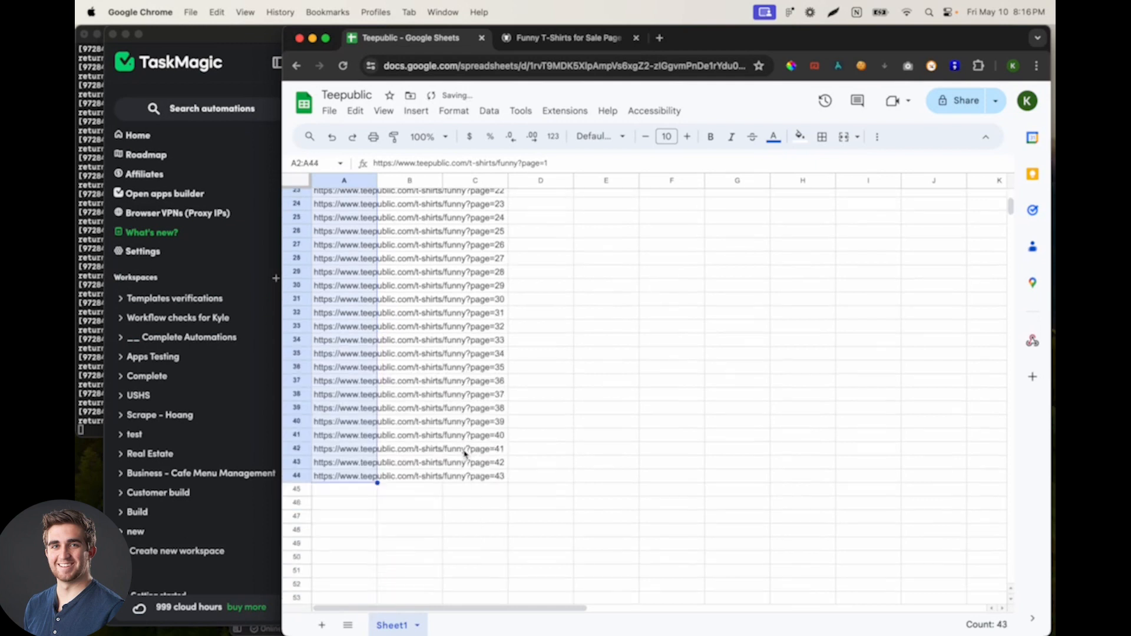
pyautogui.scroll(-3, 389, 327)
pyautogui.moveTo(378, 314); pyautogui.dragTo(373, 593)
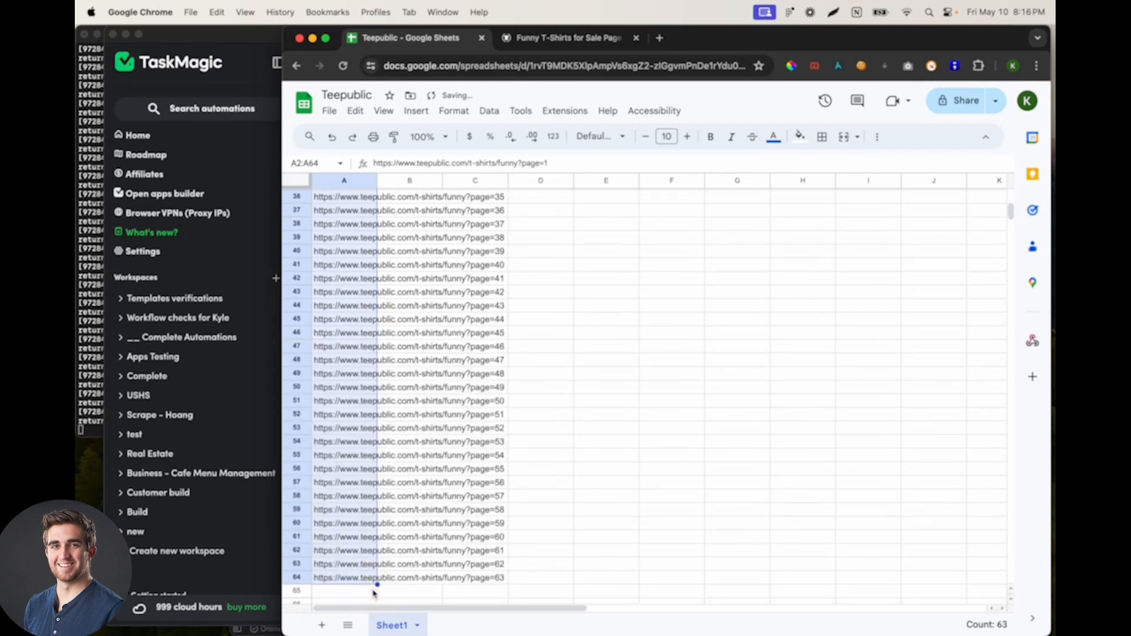
pyautogui.scroll(-5, 433, 444)
pyautogui.moveTo(378, 379); pyautogui.dragTo(374, 583)
pyautogui.scroll(-5, 361, 328)
pyautogui.moveTo(377, 289); pyautogui.dragTo(360, 472)
pyautogui.scroll(-5, 442, 392)
pyautogui.moveTo(378, 303); pyautogui.dragTo(378, 356)
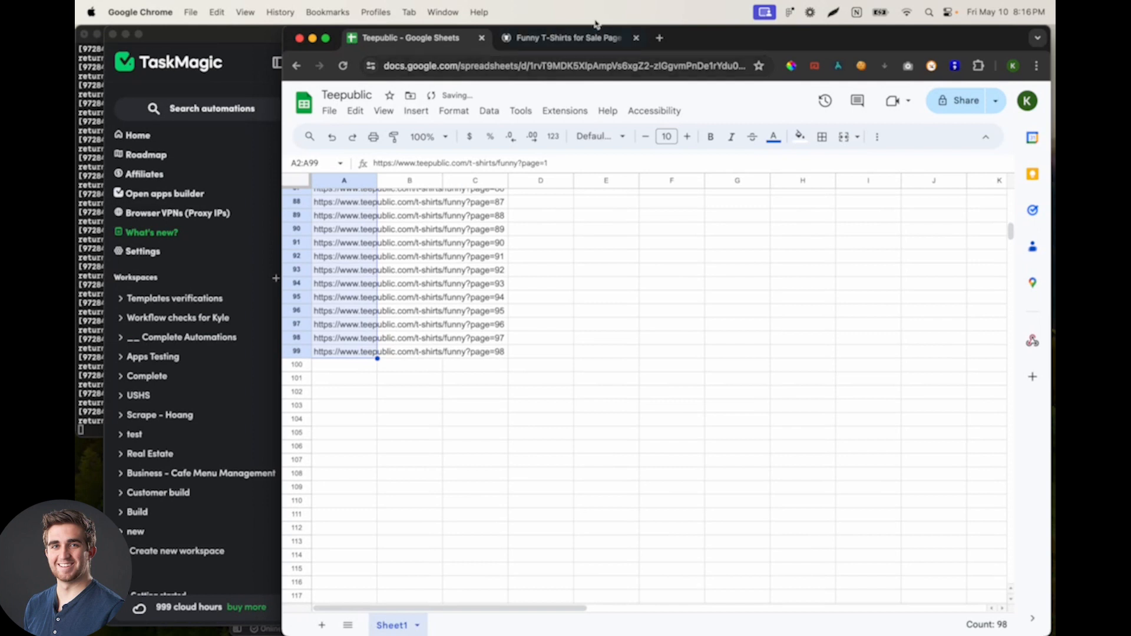
# Step: Copy the page=1 address from A2, switch to TaskMagic and start recording a new Web automation in the Templates verifications workspace
pyautogui.scroll(20, 511, 259)
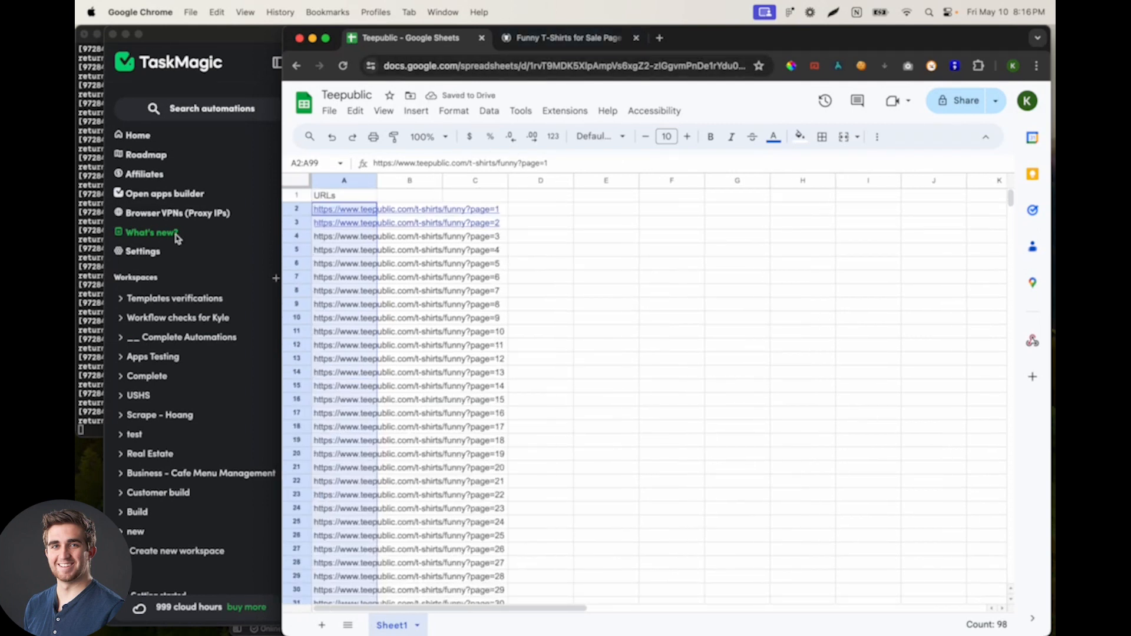
pyautogui.click(451, 211)
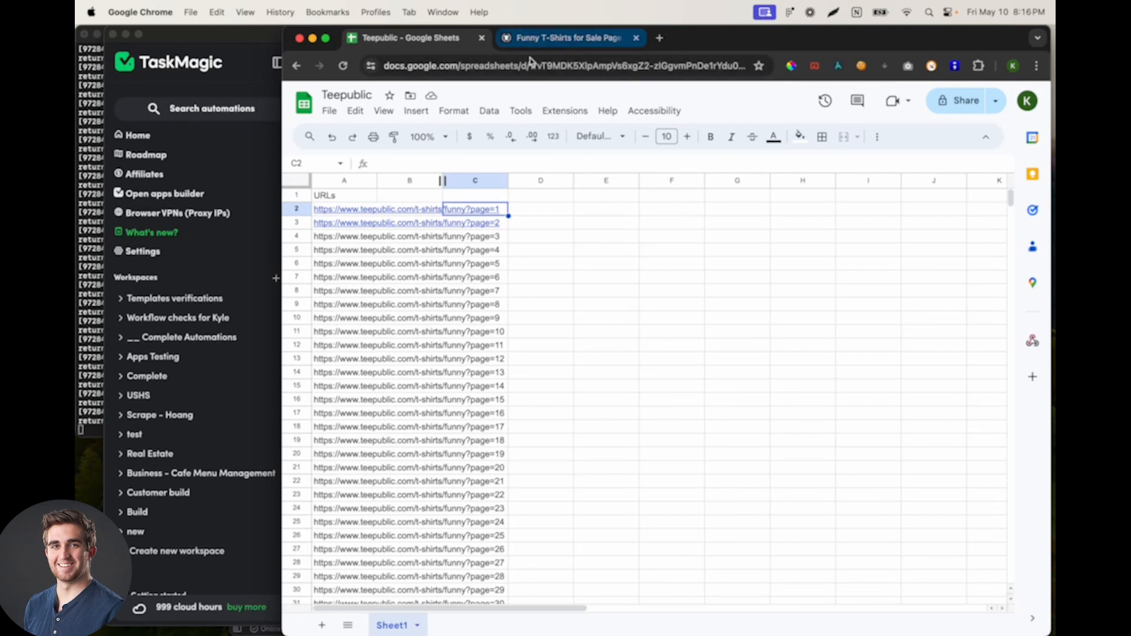
pyautogui.click(352, 210)
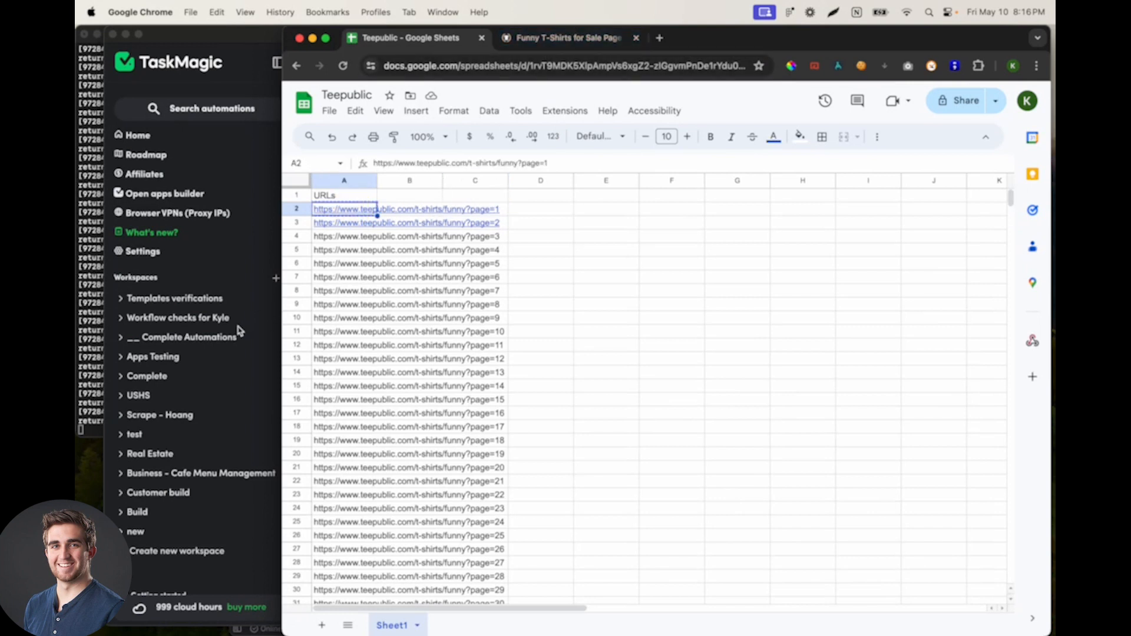
pyautogui.click(163, 486)
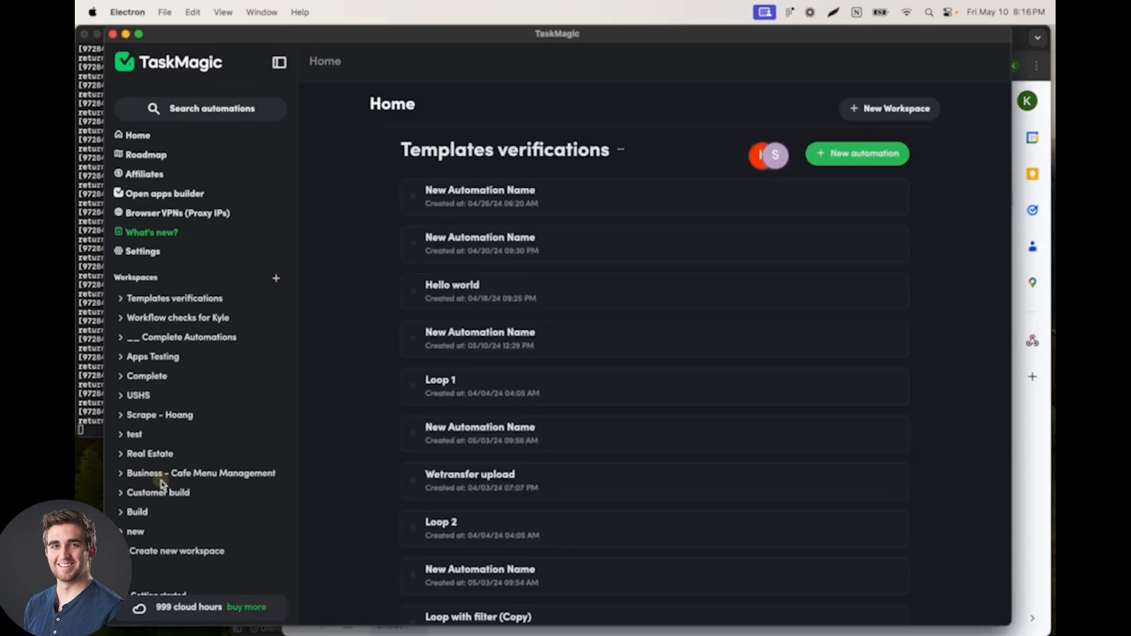
pyautogui.click(816, 155)
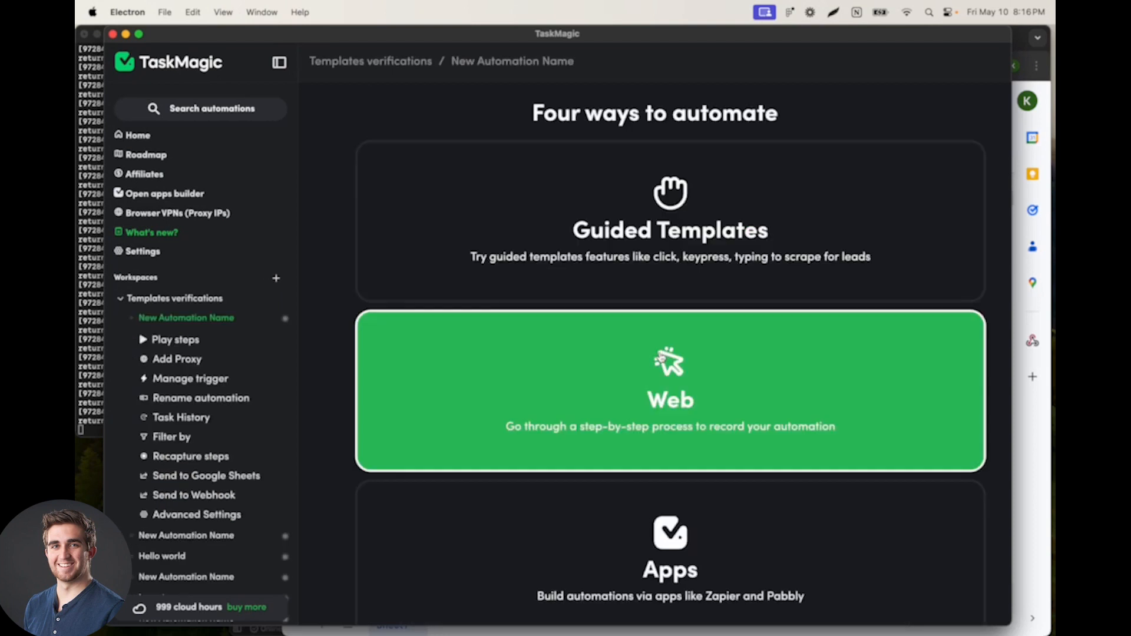
pyautogui.click(660, 353)
pyautogui.click(552, 437)
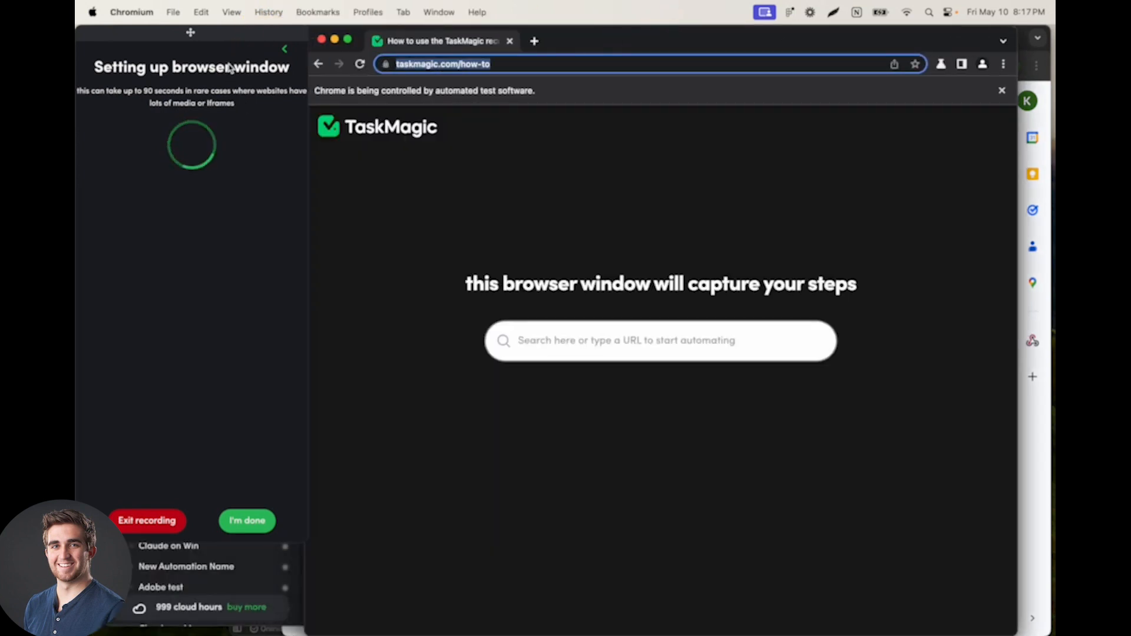
pyautogui.click(247, 35)
pyautogui.click(186, 227)
pyautogui.press('super+v')
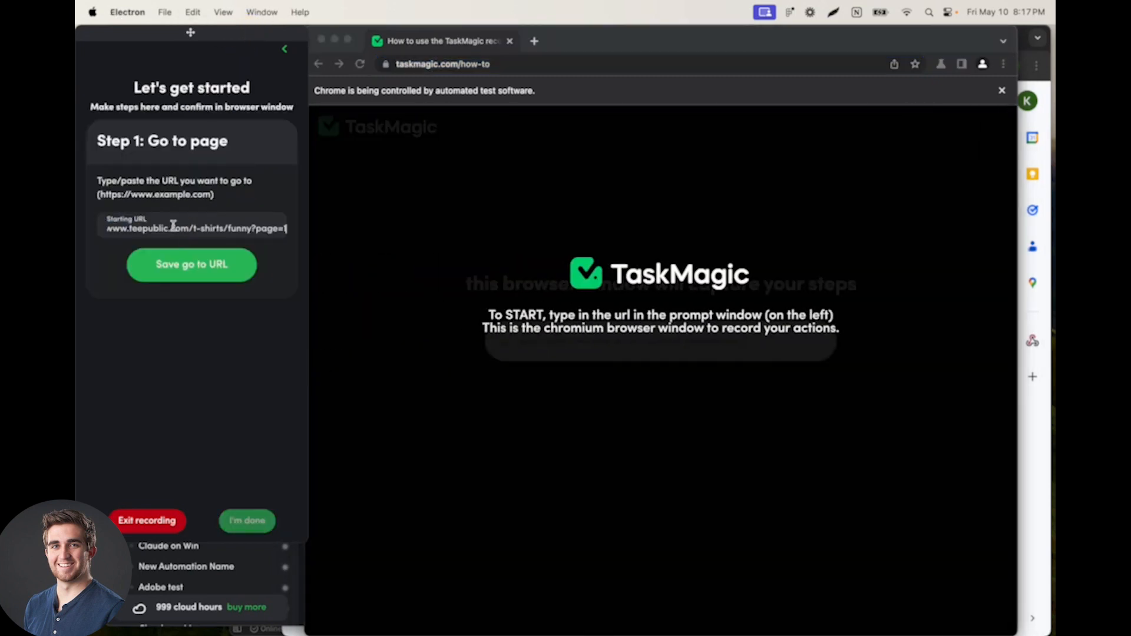
pyautogui.click(227, 266)
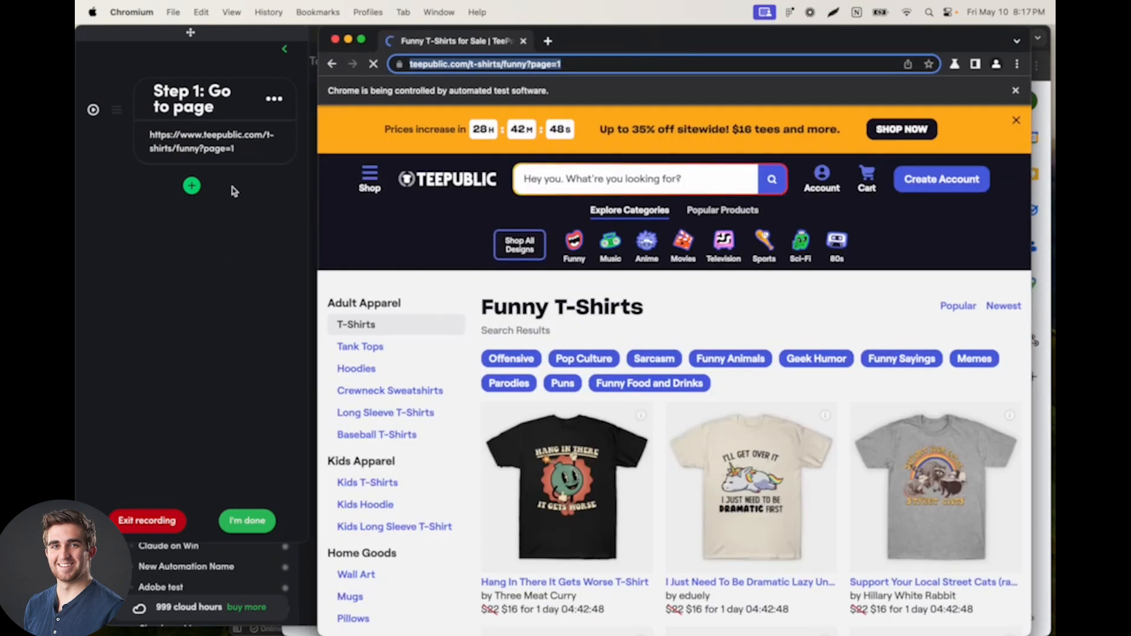
pyautogui.click(191, 186)
pyautogui.click(187, 129)
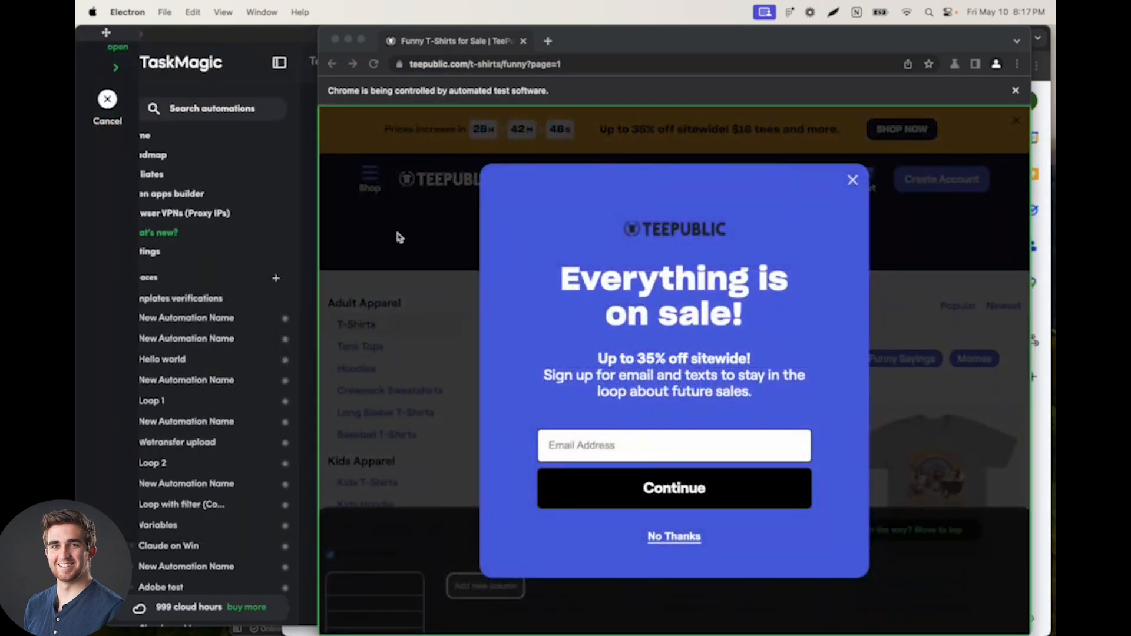
pyautogui.click(107, 98)
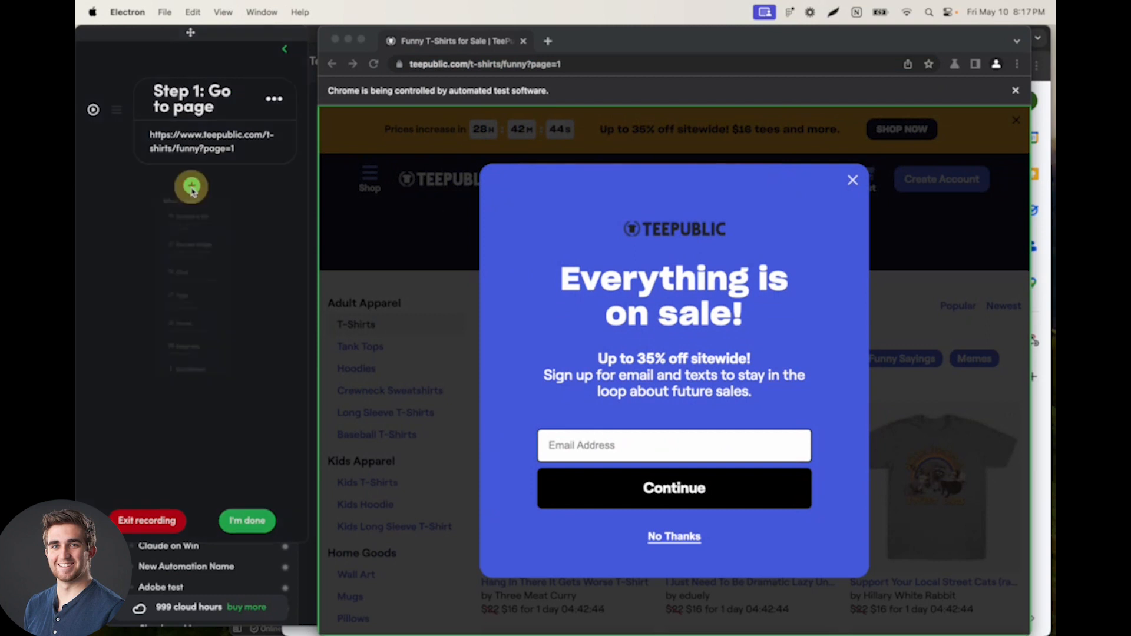
# Step: Try to record a click step that dismisses the sale popup through its No Thanks link and close icon
pyautogui.click(190, 186)
pyautogui.click(180, 263)
pyautogui.click(671, 536)
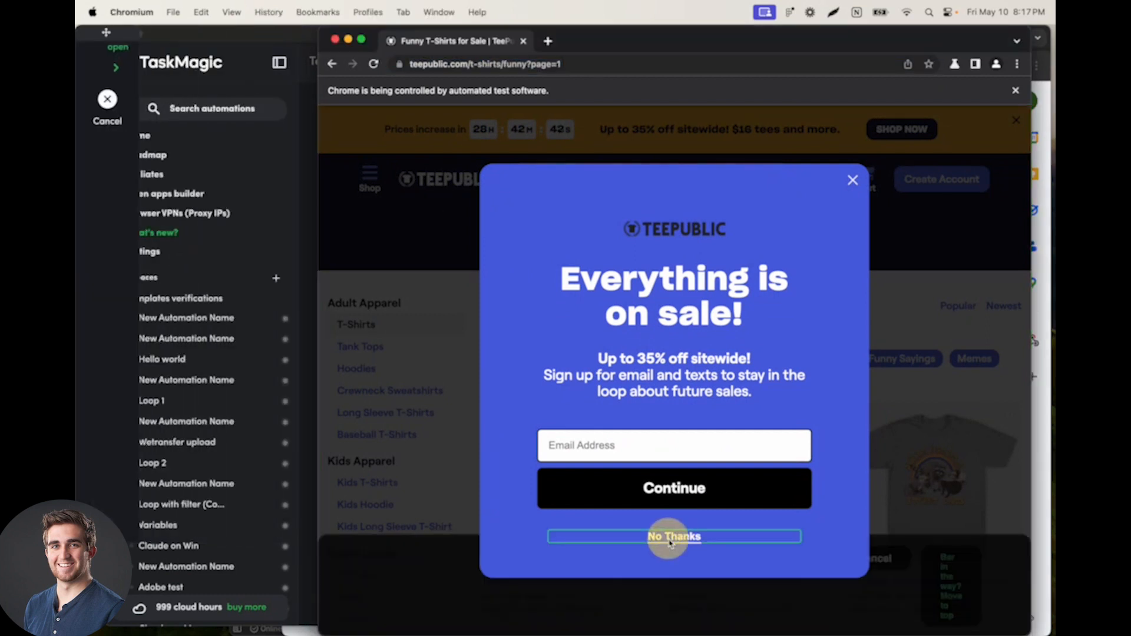
pyautogui.click(852, 179)
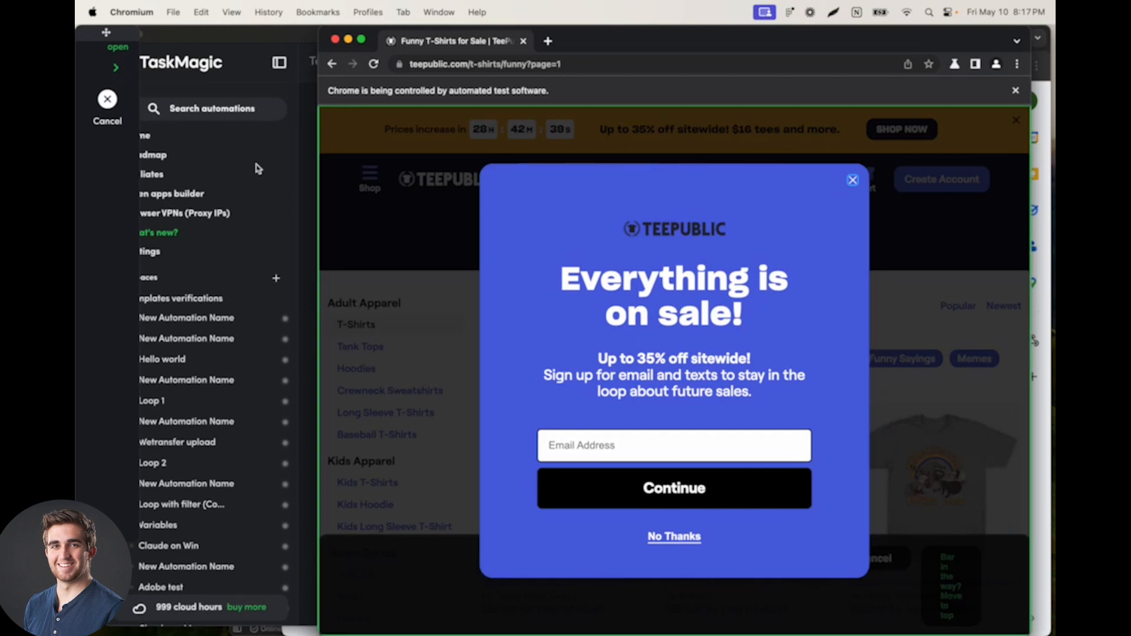
pyautogui.click(110, 103)
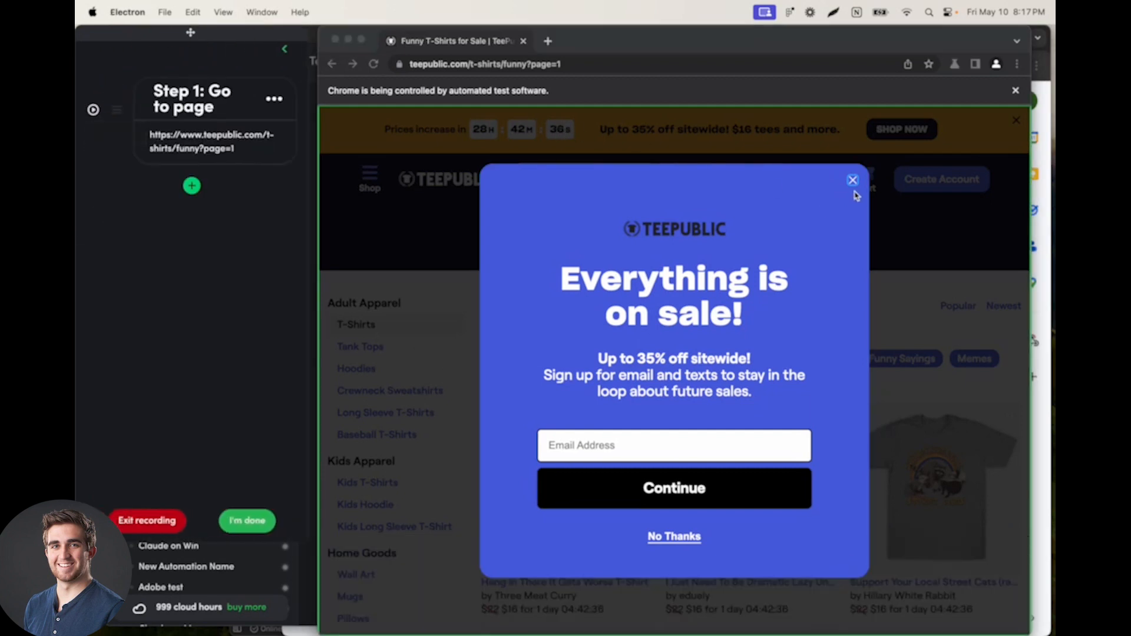
# Step: Close the sale popup in the recording browser and accept the suggested Click step
pyautogui.click(854, 181)
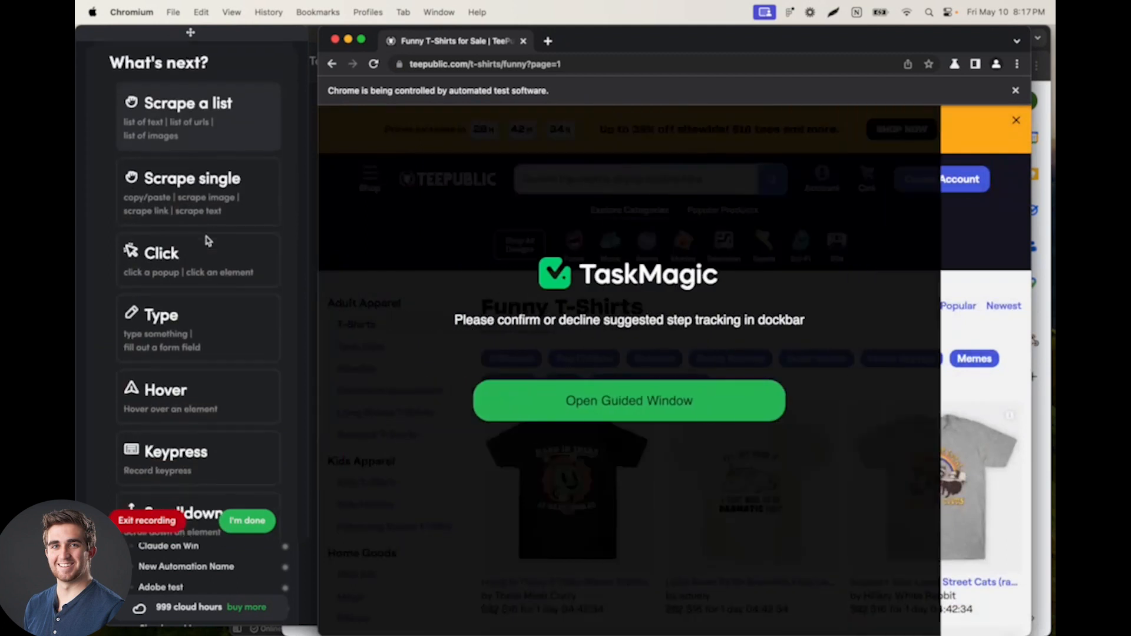
pyautogui.scroll(4, 208, 241)
pyautogui.click(213, 223)
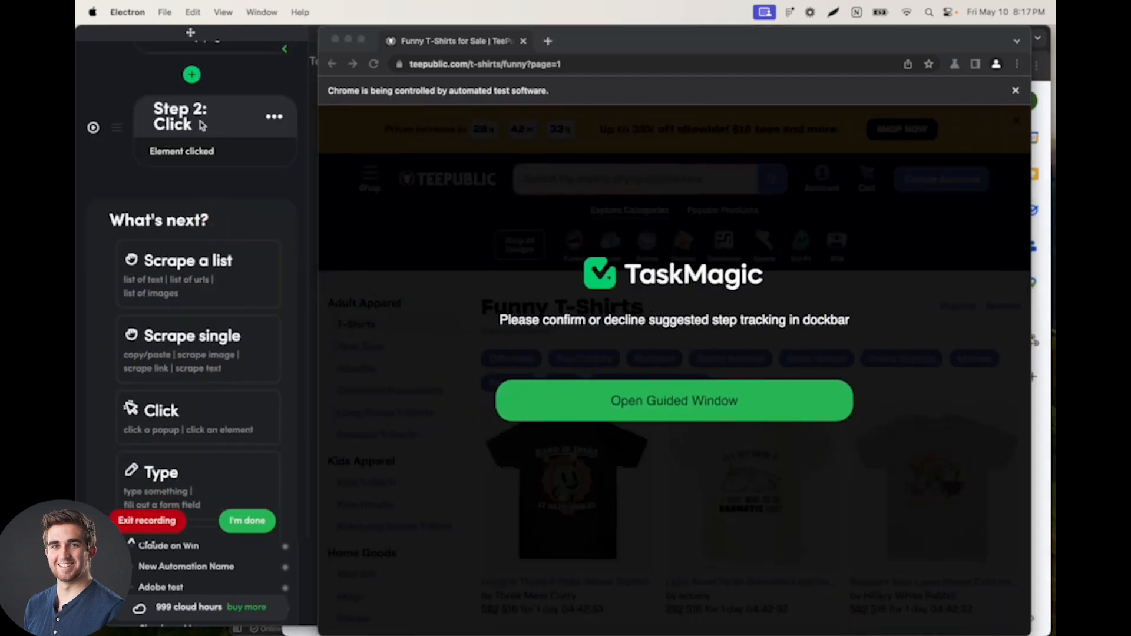
# Step: Turn on Allow Error for the Click step that closes the popup
pyautogui.scroll(1, 213, 113)
pyautogui.click(274, 185)
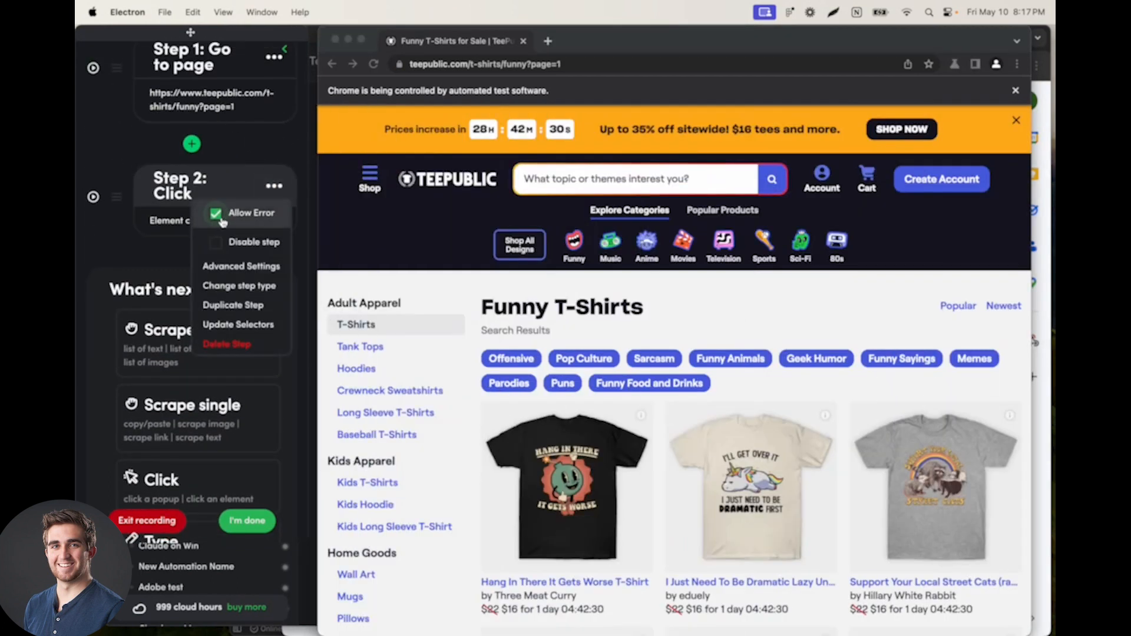
pyautogui.click(274, 186)
# Step: Add a Scrape a list step and select the T-shirt titles as its first column
pyautogui.click(213, 327)
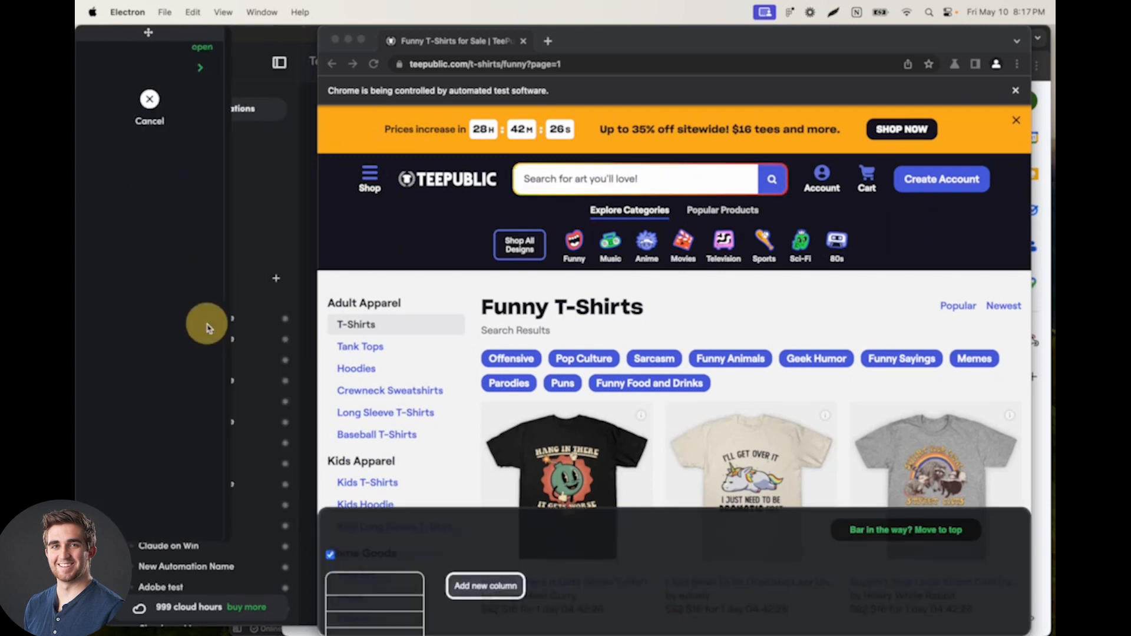
pyautogui.scroll(-3, 530, 399)
pyautogui.click(530, 397)
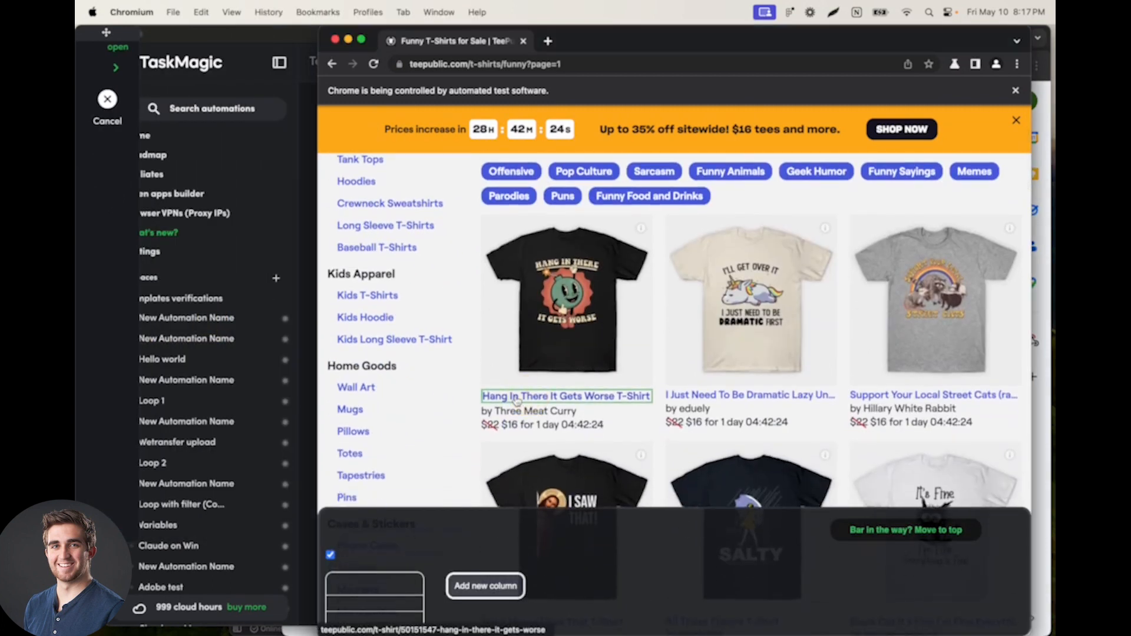
pyautogui.click(693, 401)
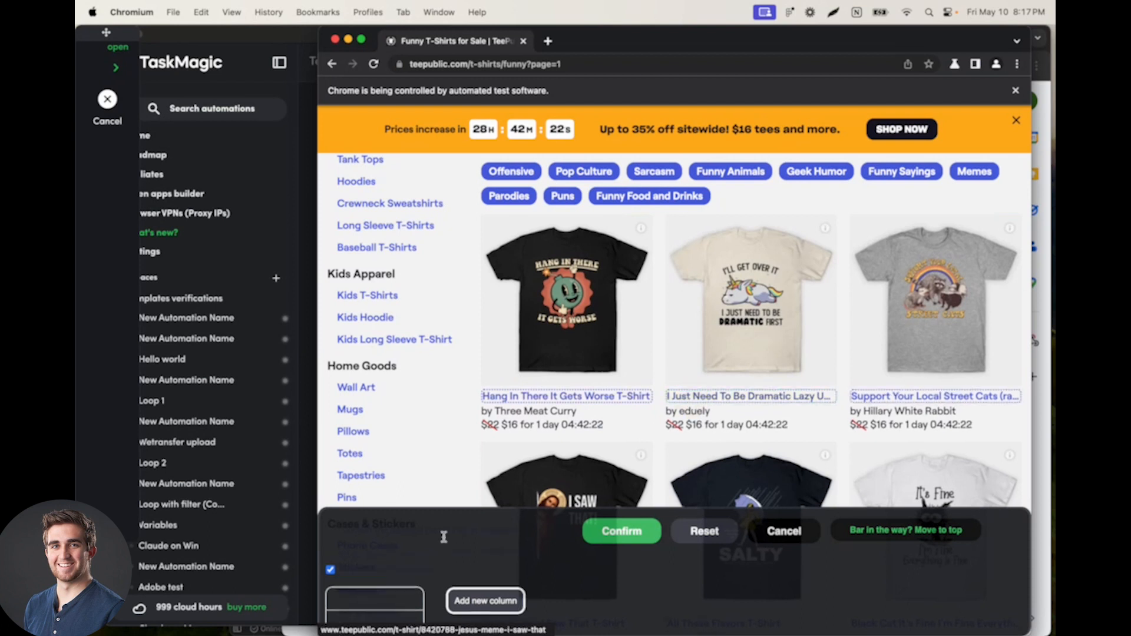
# Step: Add a second column to the list scrape and select the designer names under the T-shirt titles
pyautogui.scroll(-1, 424, 546)
pyautogui.click(482, 580)
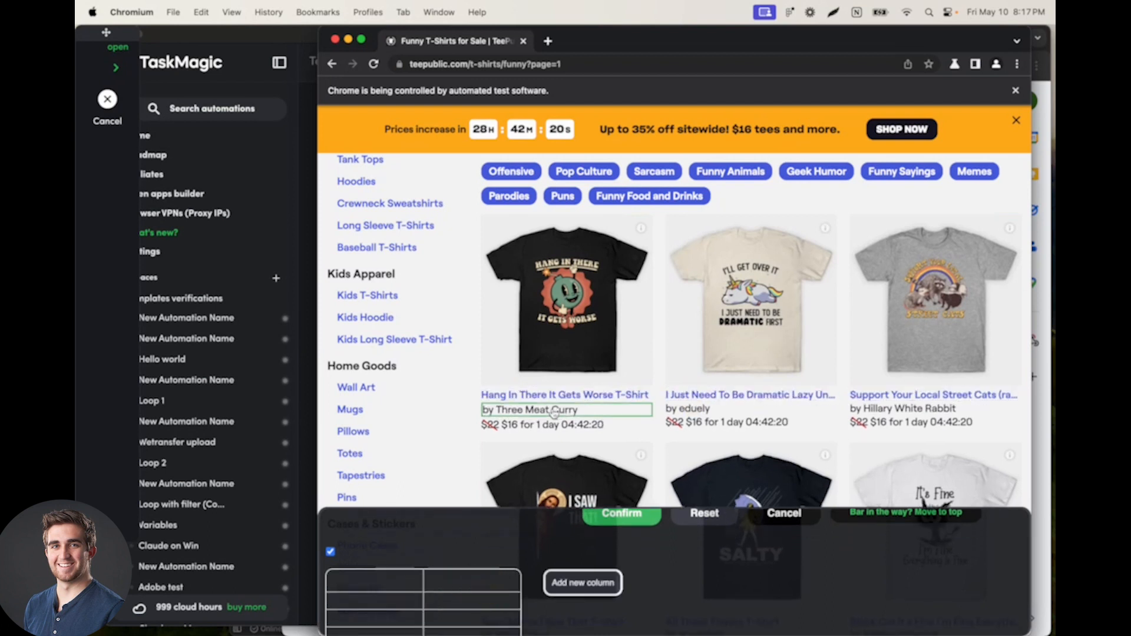
pyautogui.click(590, 414)
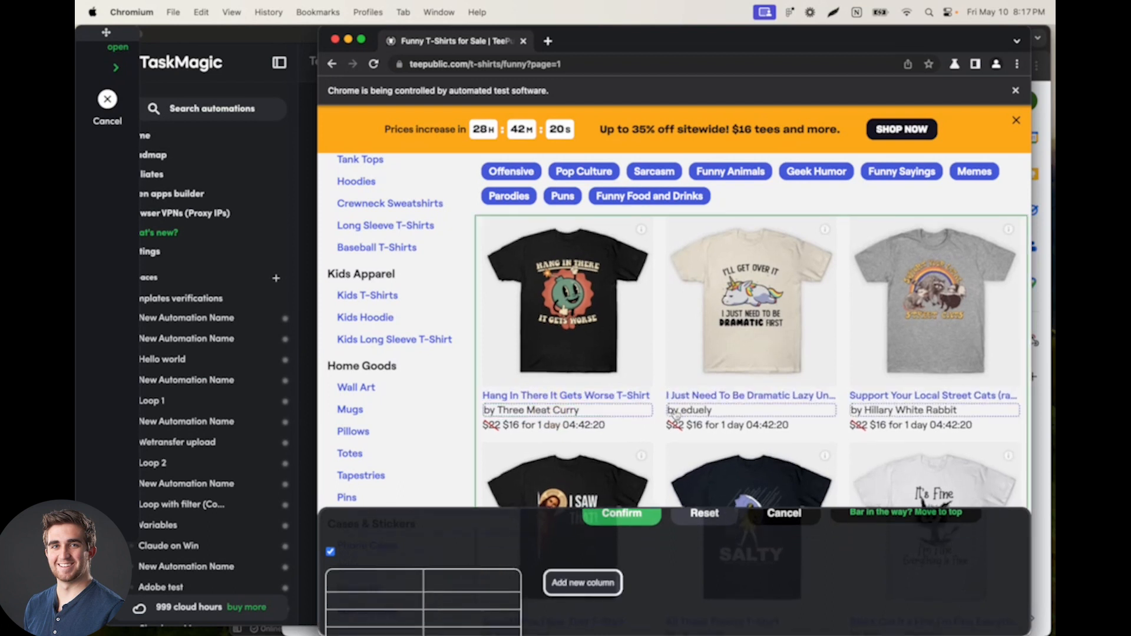
pyautogui.click(581, 586)
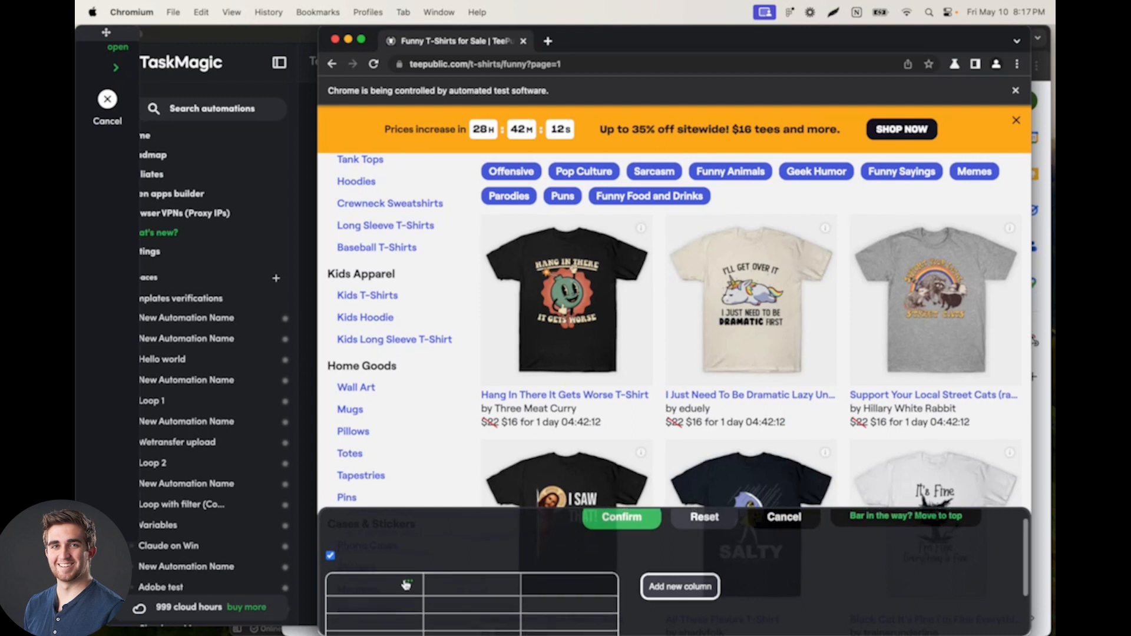
pyautogui.scroll(2, 402, 588)
pyautogui.scroll(-1, 566, 306)
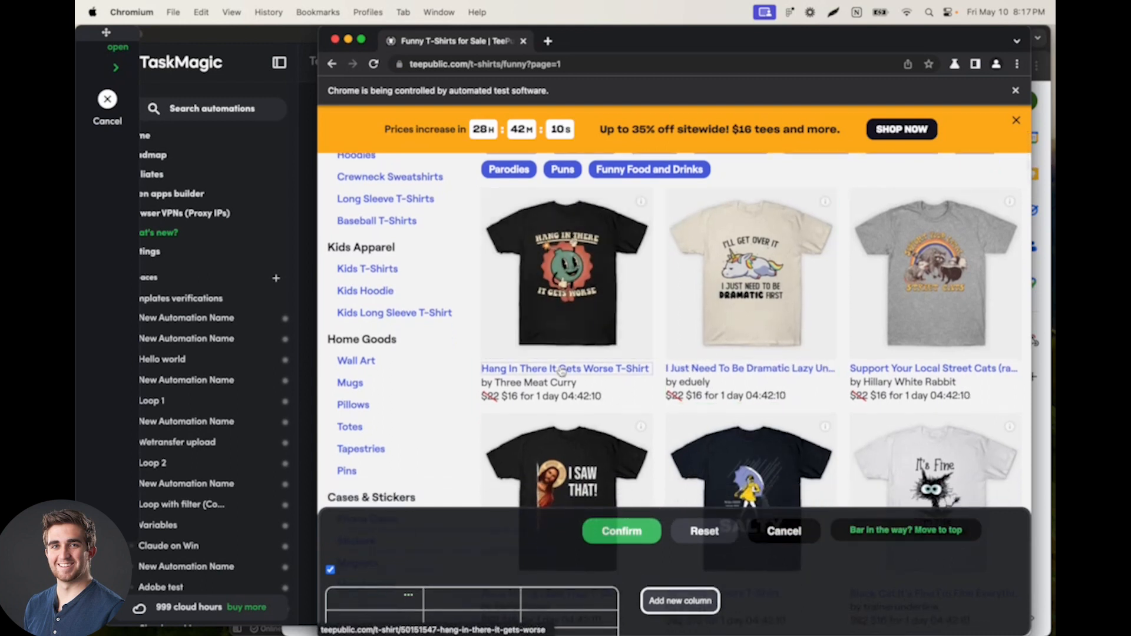
pyautogui.click(607, 598)
pyautogui.click(630, 581)
pyautogui.click(508, 596)
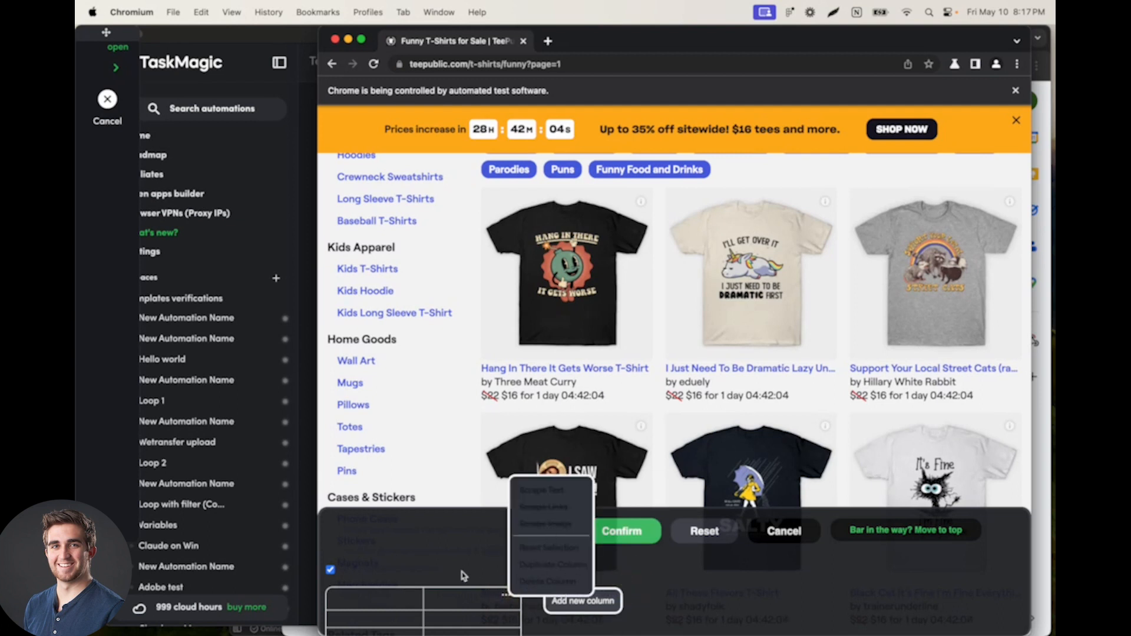
# Step: Duplicate the T-shirt title column of the list scrape and set the copy to scrape links
pyautogui.click(408, 595)
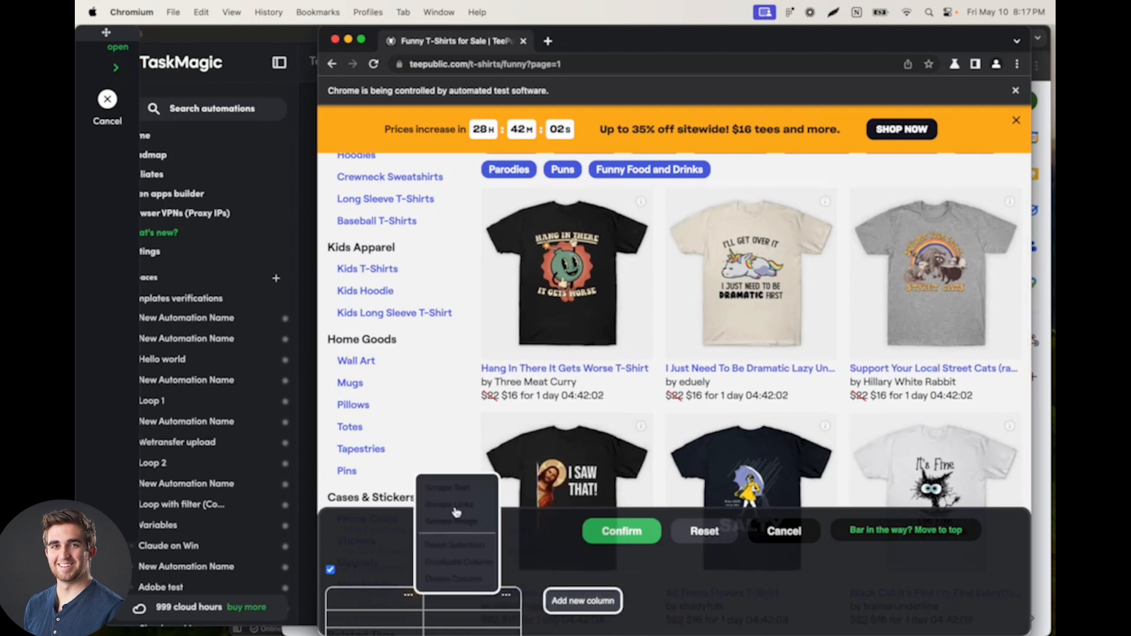
pyautogui.click(457, 561)
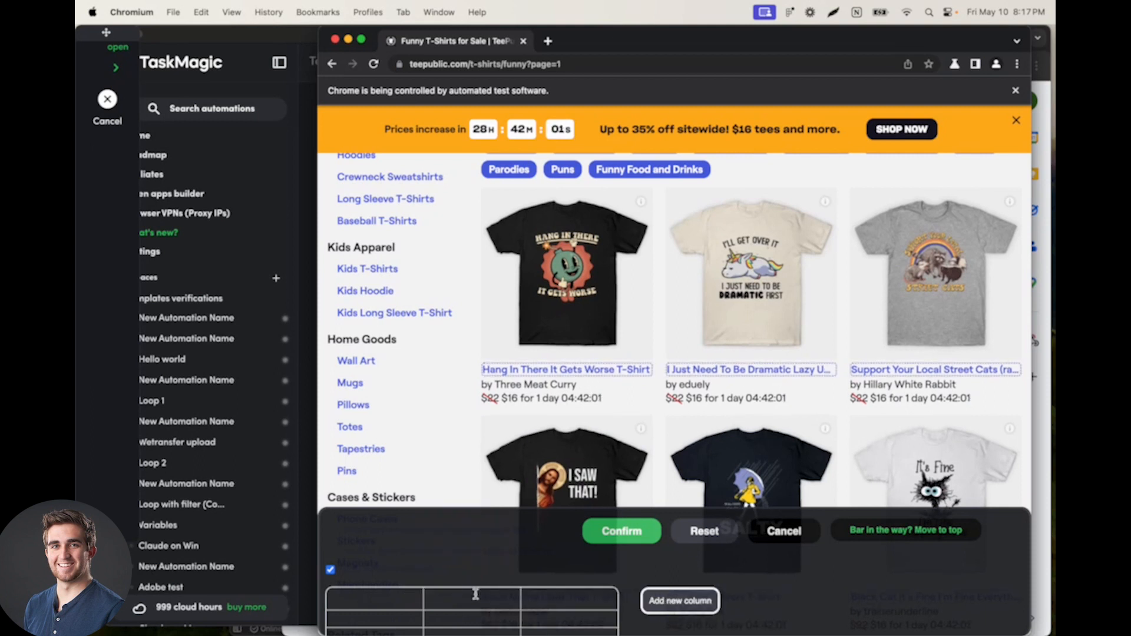
pyautogui.click(507, 596)
pyautogui.click(542, 507)
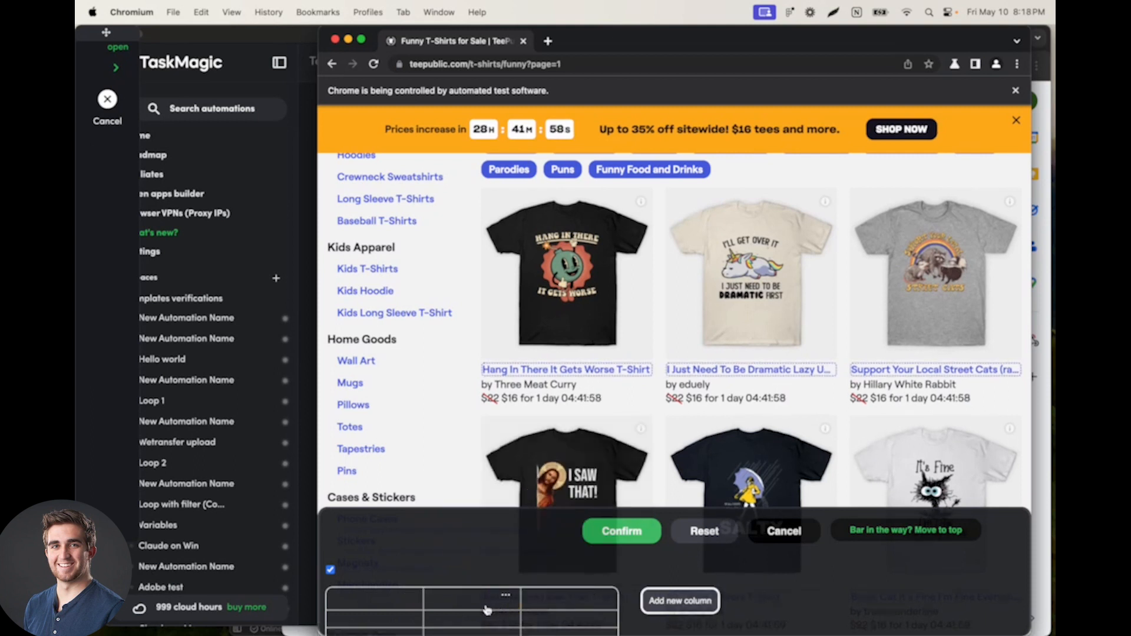
# Step: Check the title, link and designer columns of the scrape table and confirm the list scrape
pyautogui.scroll(-1, 457, 572)
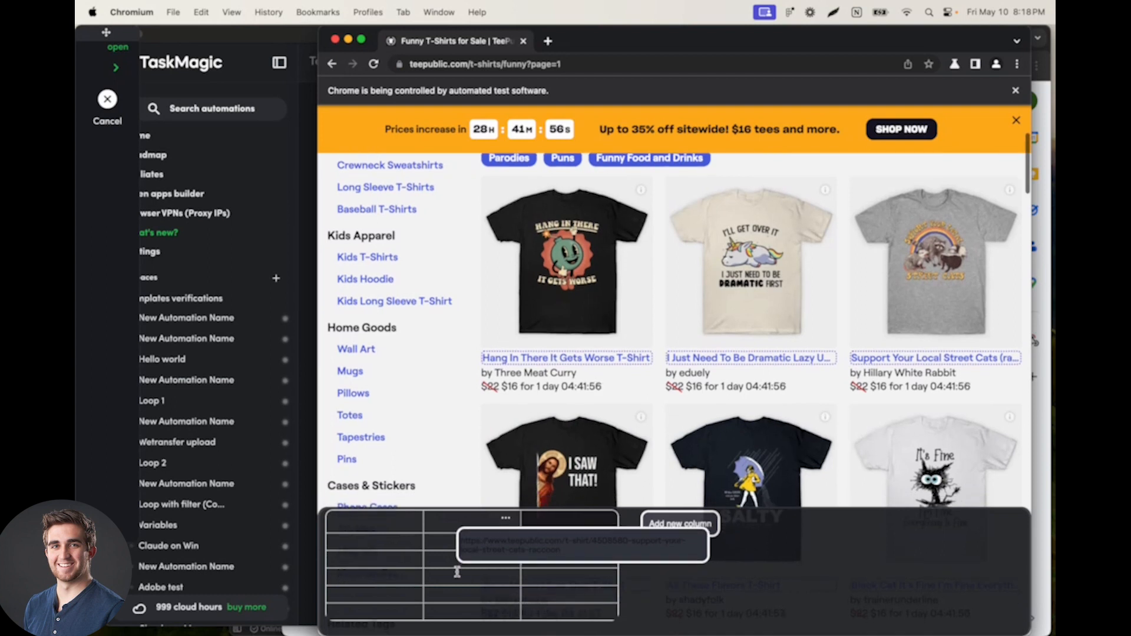
pyautogui.scroll(1, 580, 591)
pyautogui.scroll(1, 418, 571)
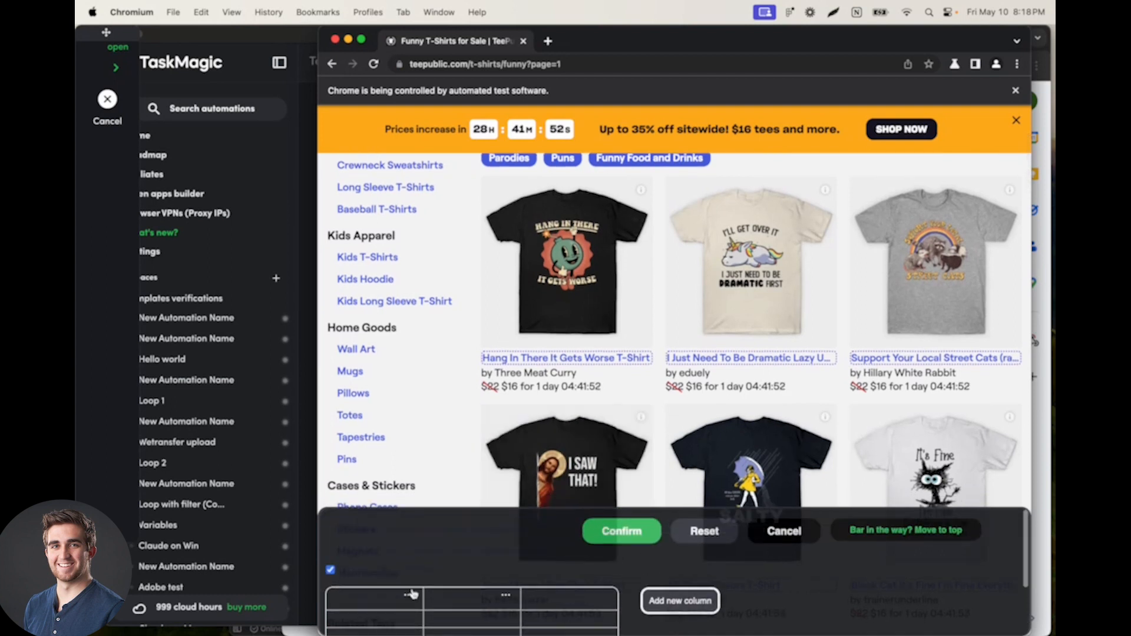
pyautogui.scroll(-1, 400, 609)
pyautogui.scroll(1, 399, 601)
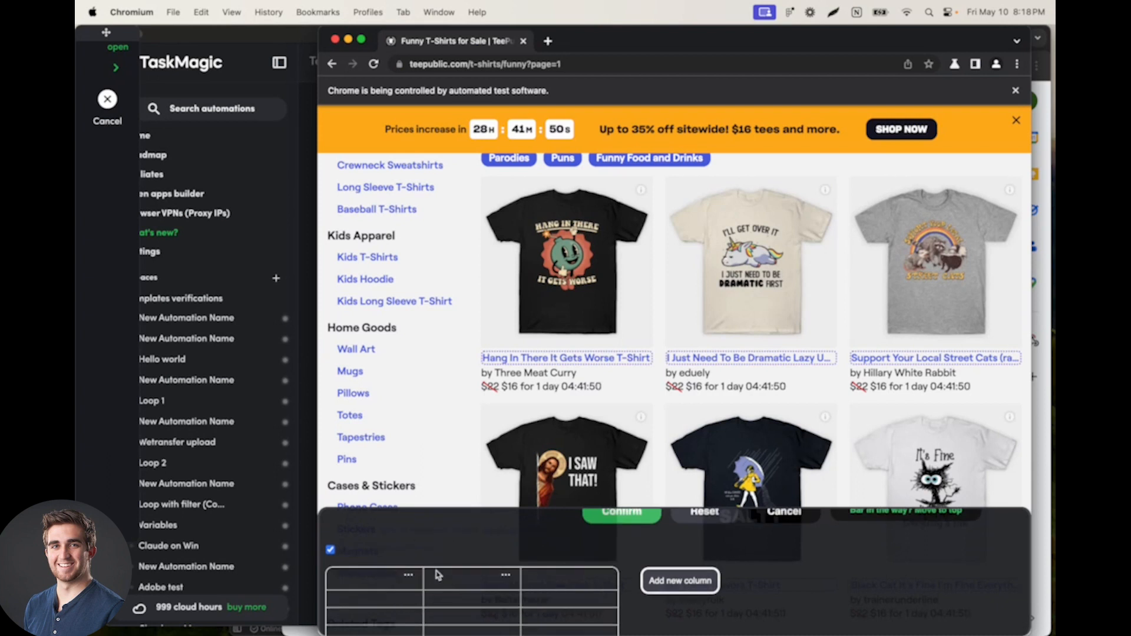
pyautogui.scroll(-1, 379, 574)
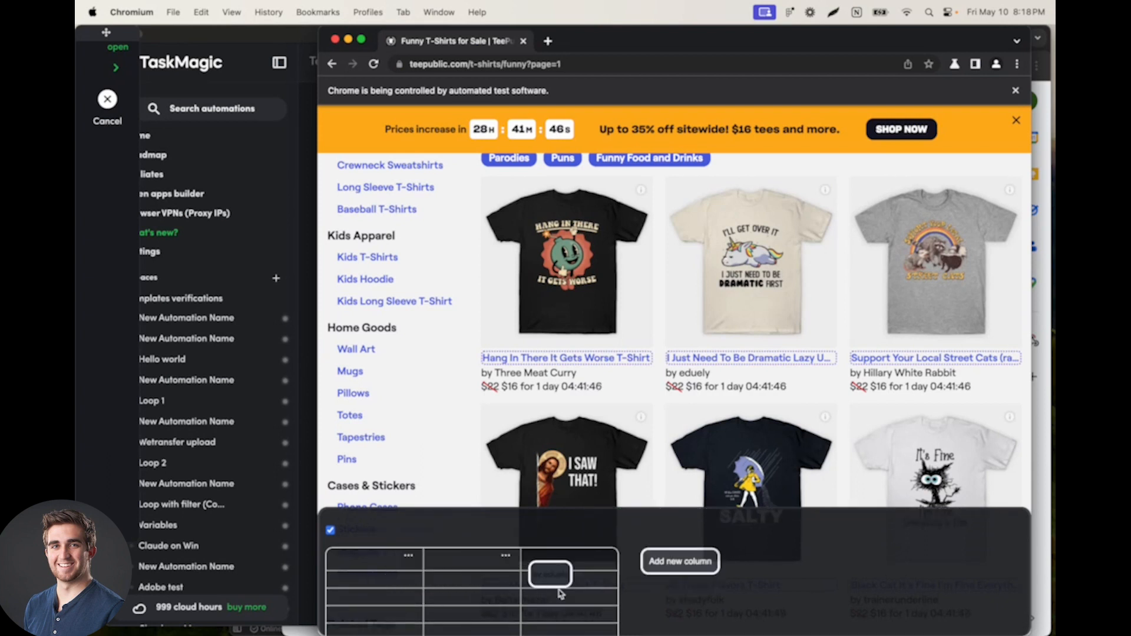
pyautogui.scroll(2, 661, 561)
pyautogui.click(625, 530)
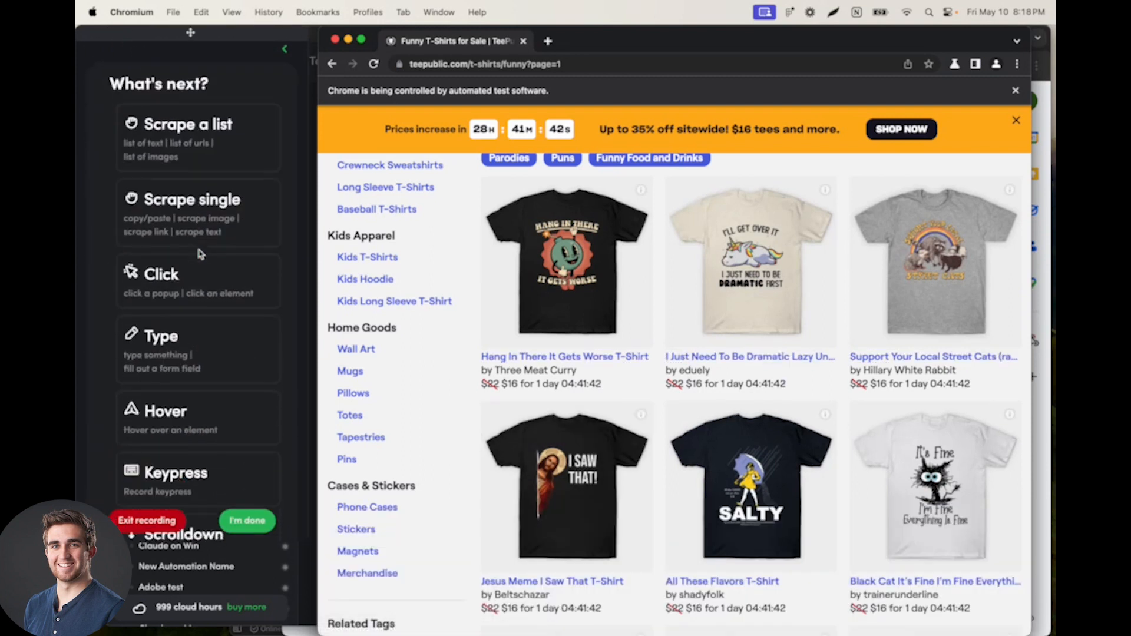
# Step: Finish the automation recording and postpone entering data for the variables
pyautogui.scroll(3, 234, 210)
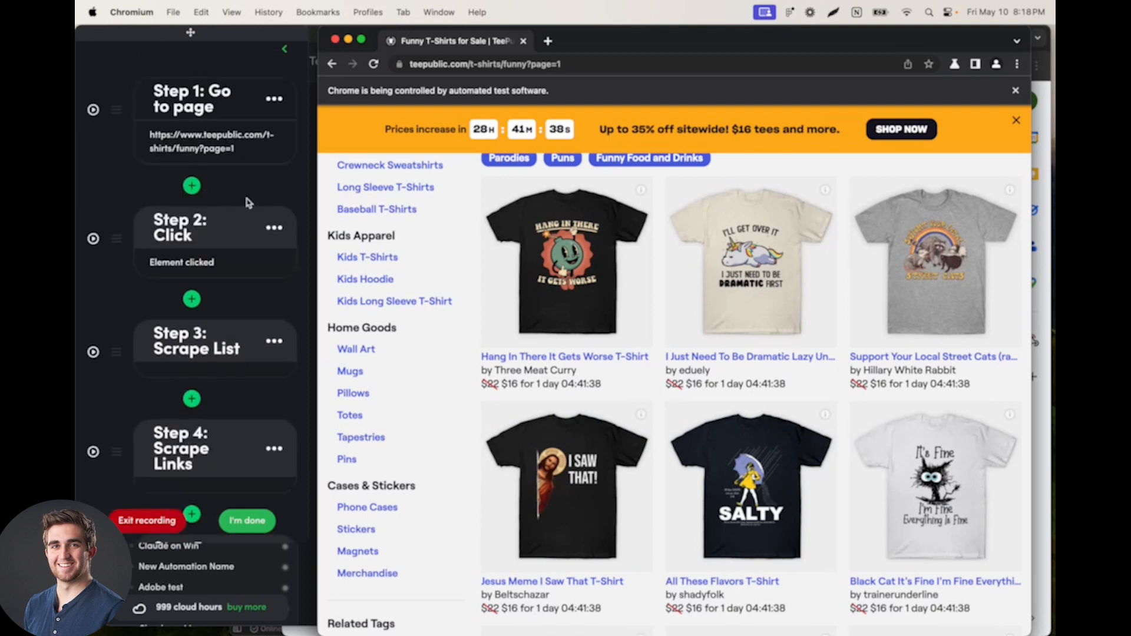
pyautogui.click(248, 521)
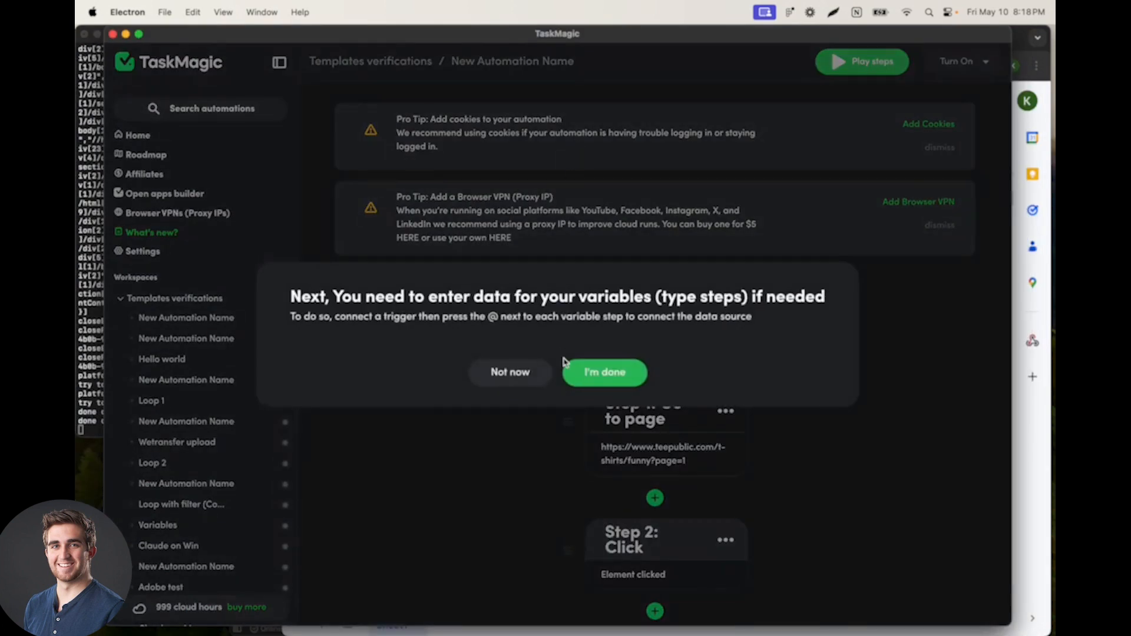
pyautogui.click(512, 371)
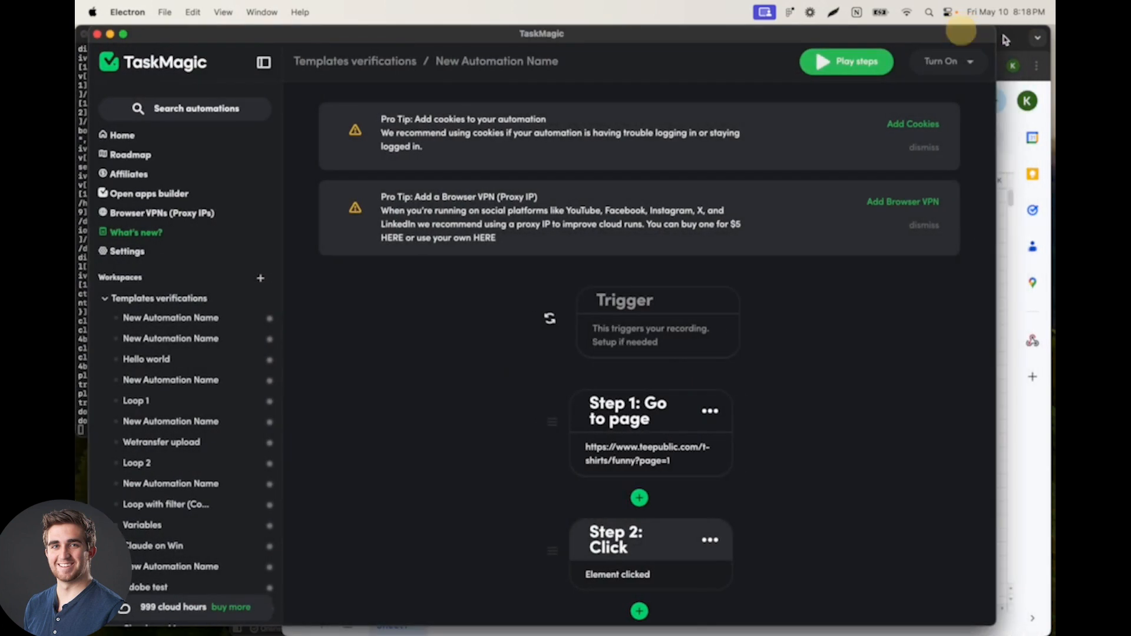
# Step: In Chrome, share the Teepublic spreadsheet with TaskMagic's automation e-mail address as Editor, and copy the spreadsheet URL
pyautogui.click(1005, 37)
pyautogui.click(962, 100)
pyautogui.press('Return')
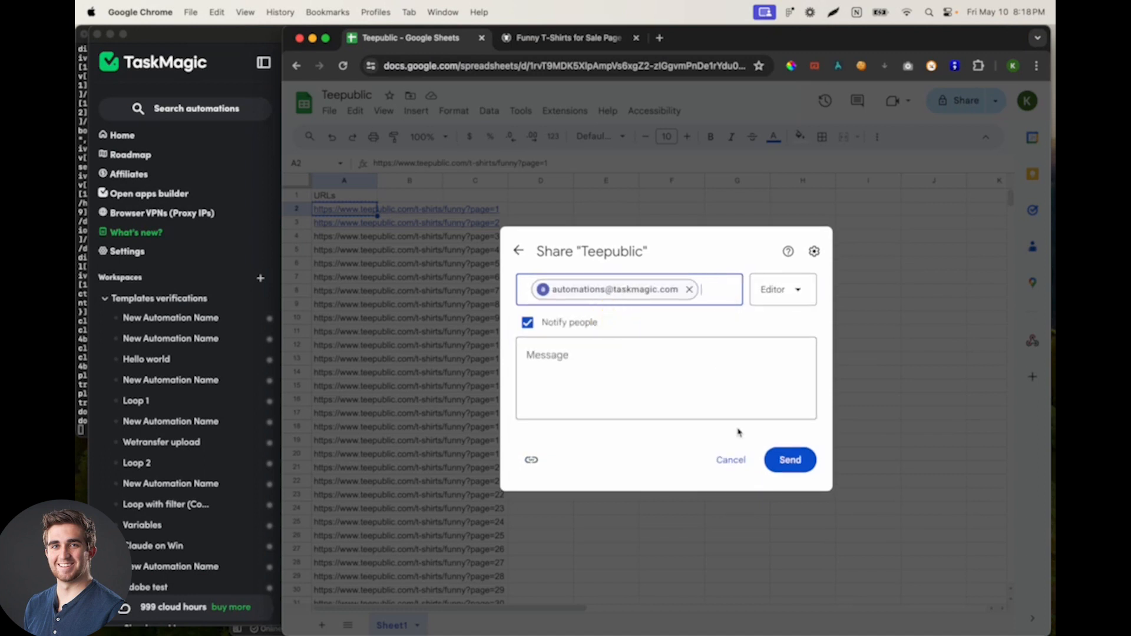
pyautogui.click(790, 461)
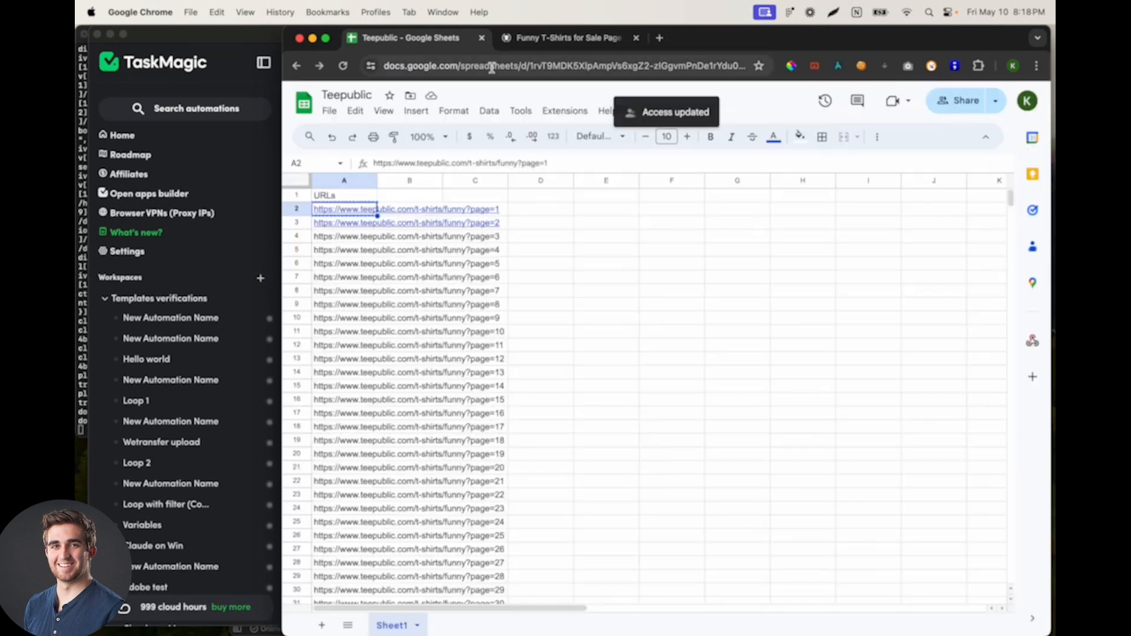
pyautogui.click(492, 65)
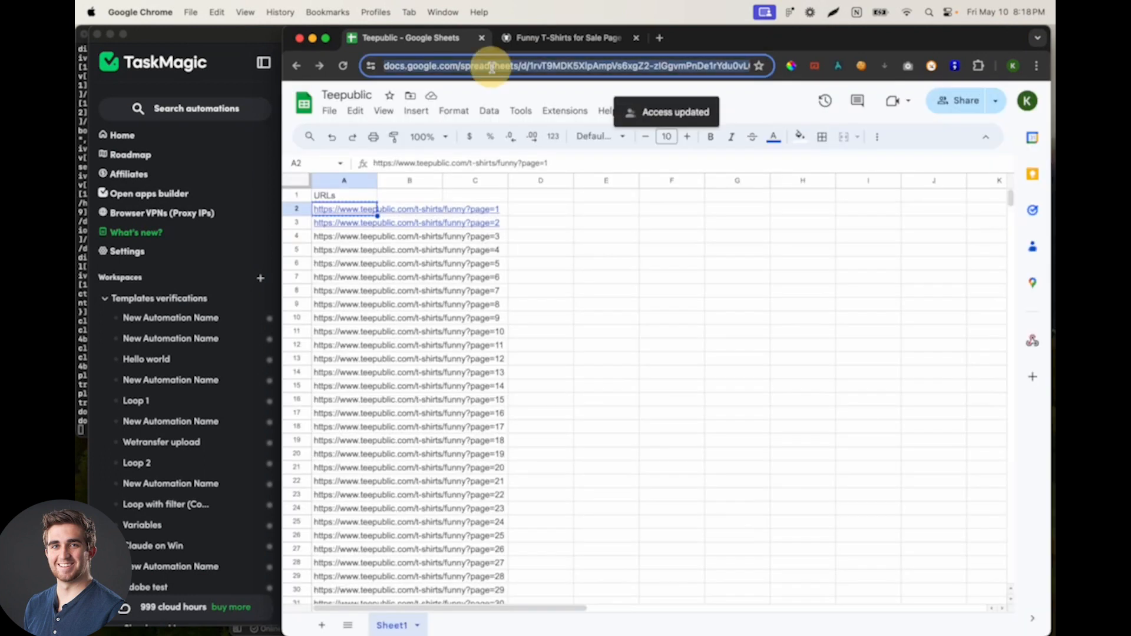
# Step: In TaskMagic, set the automation's trigger to List and have it use a list from a Google Sheet
pyautogui.click(240, 41)
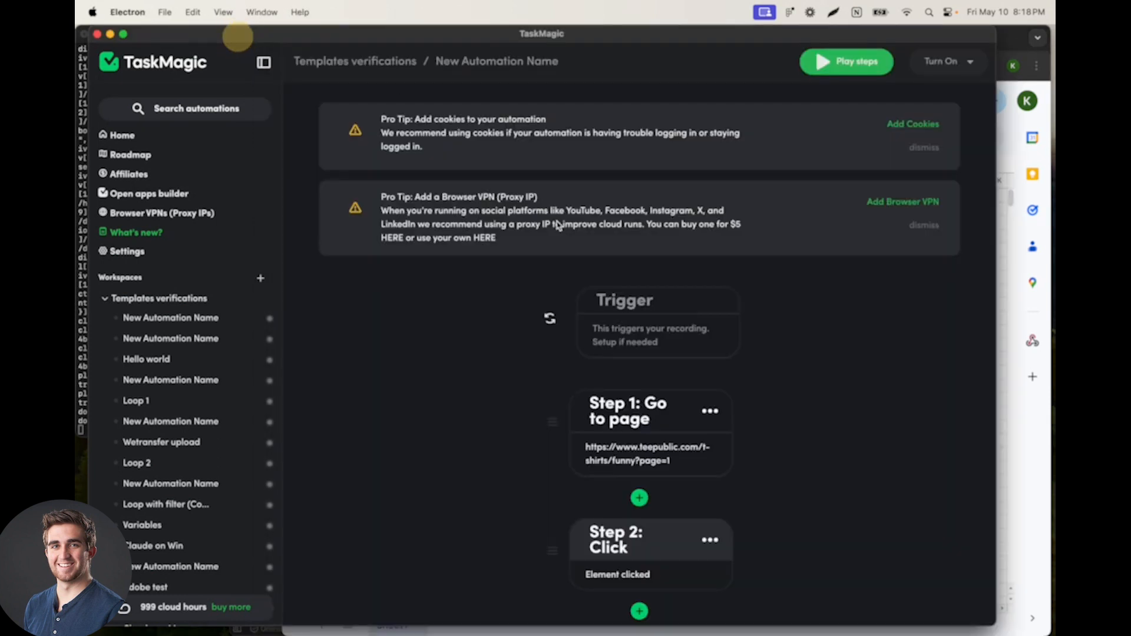
pyautogui.click(645, 333)
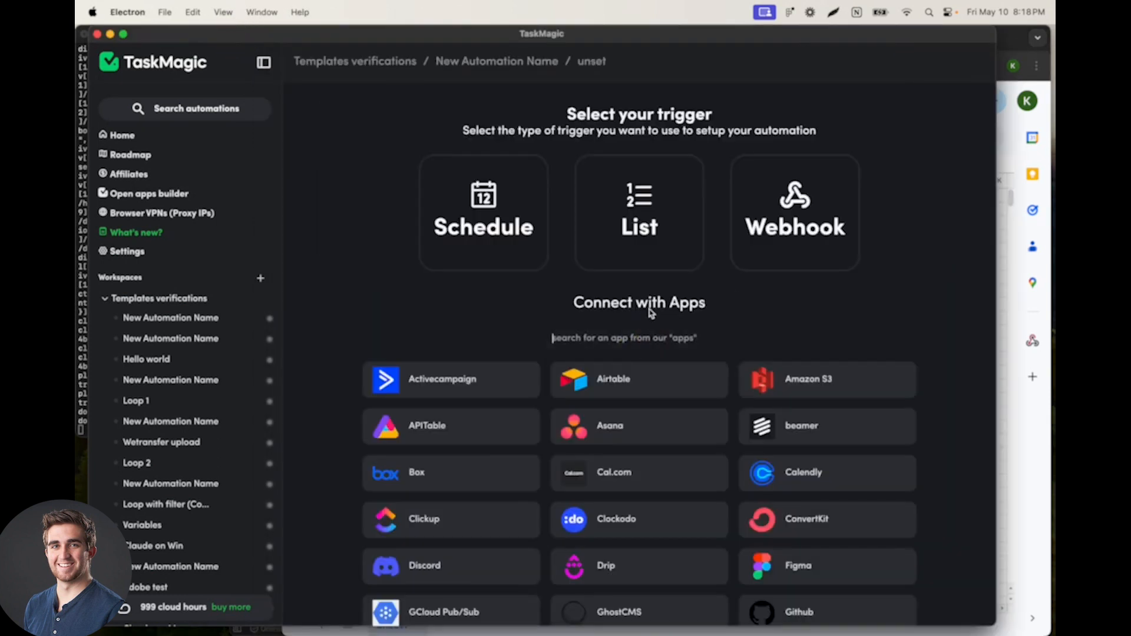
pyautogui.click(637, 202)
pyautogui.click(583, 361)
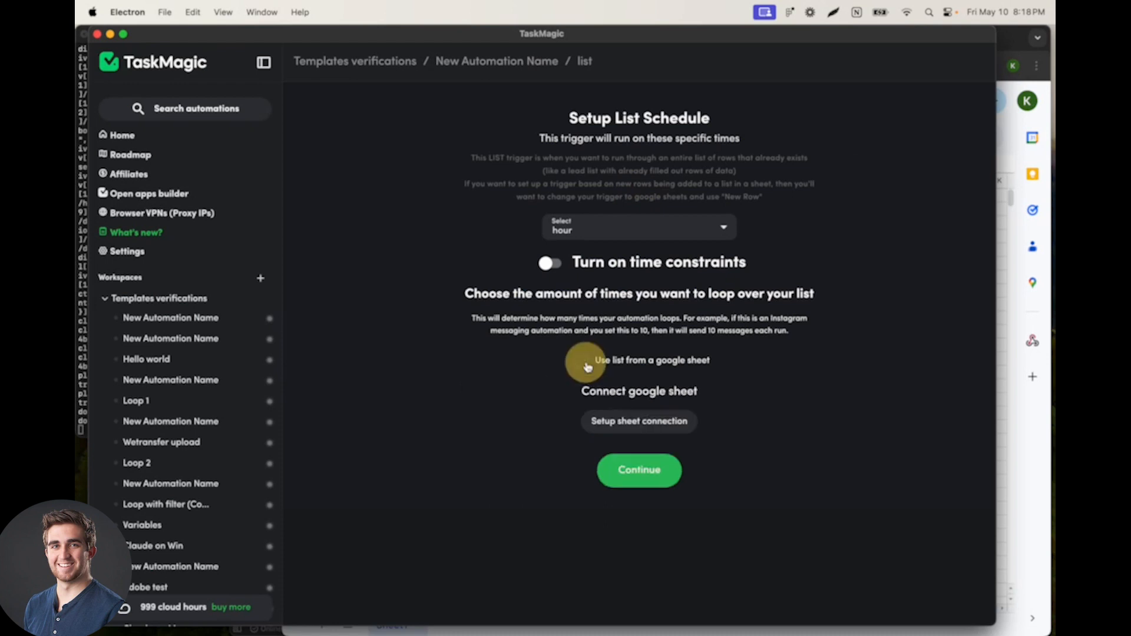
# Step: Connect the list trigger to the copied spreadsheet URL with worksheet Sheet1 and accept the URLs header
pyautogui.click(618, 421)
pyautogui.click(517, 390)
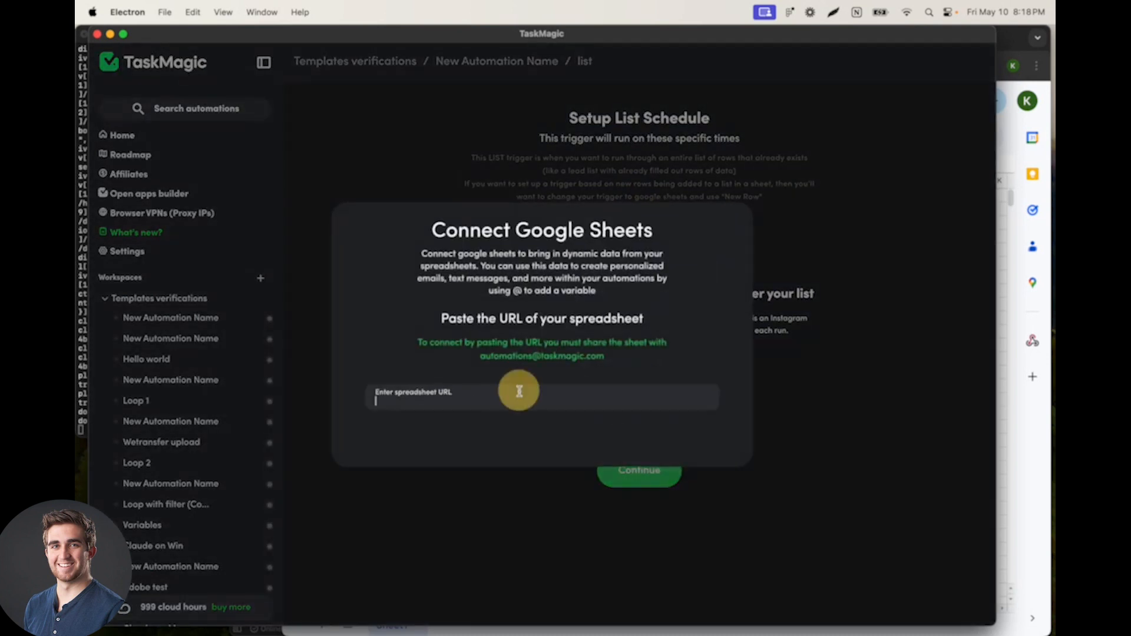
pyautogui.click(518, 412)
pyautogui.click(468, 440)
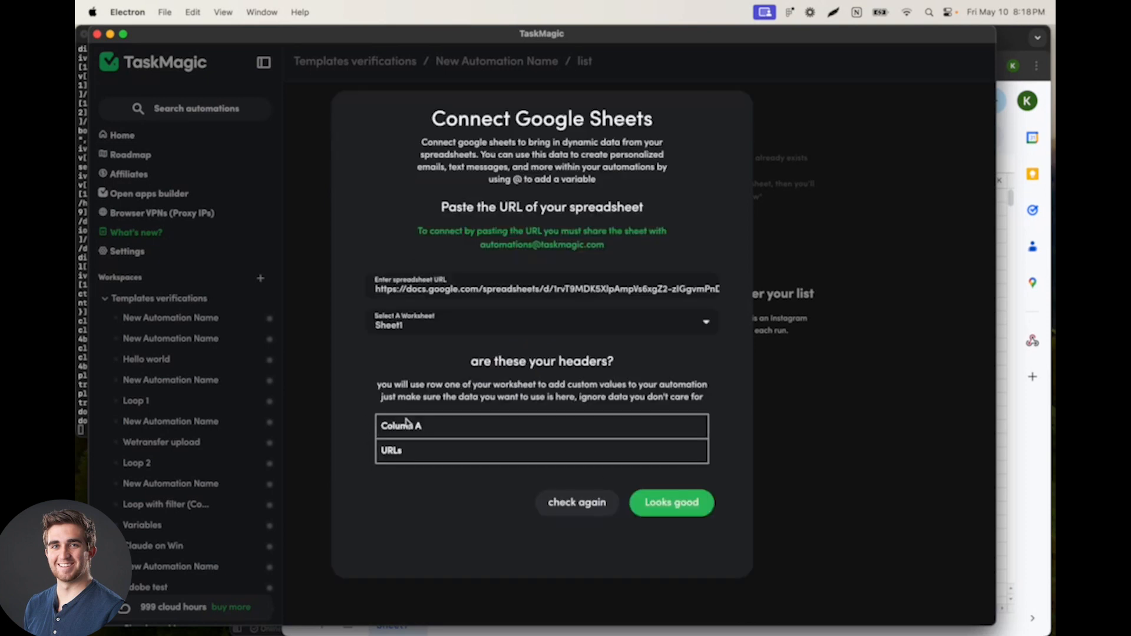
pyautogui.click(659, 504)
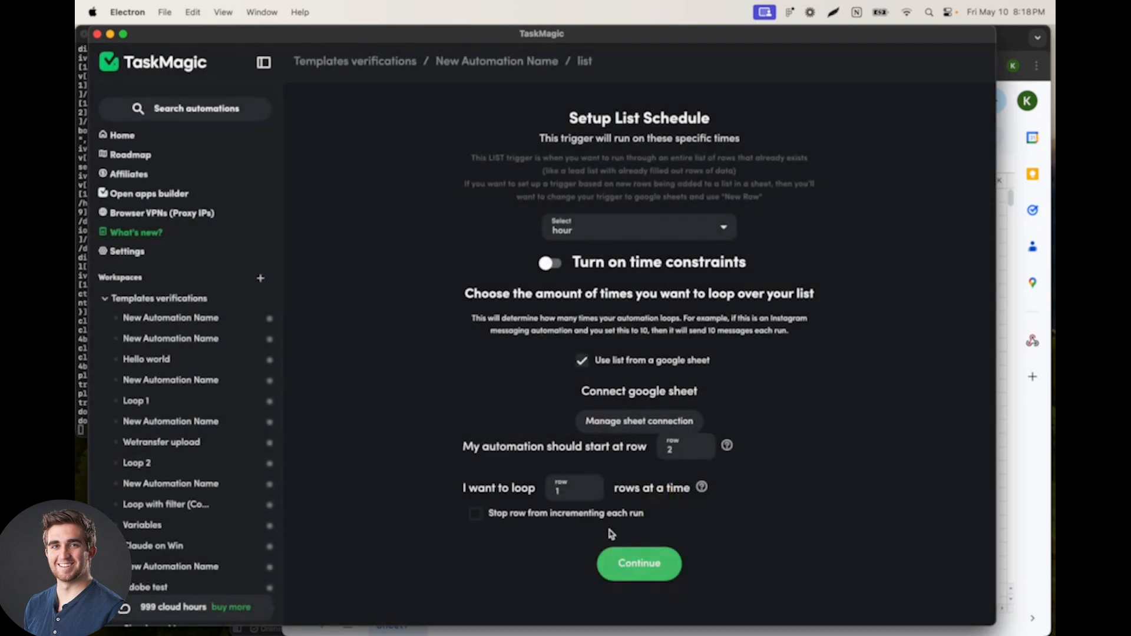
# Step: Set the list trigger to start at row 2 and loop 10 rows at a time, and save it
pyautogui.click(683, 449)
pyautogui.press('BackSpace')
pyautogui.write('2')
pyautogui.click(567, 494)
pyautogui.write('0')
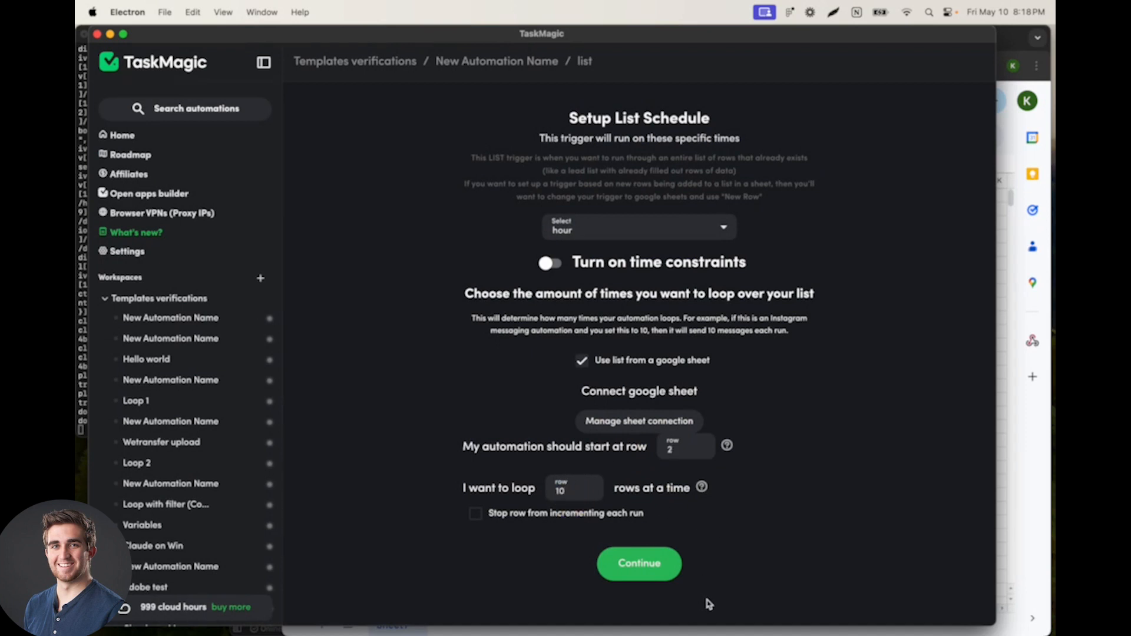
pyautogui.click(660, 566)
pyautogui.scroll(-3, 633, 448)
pyautogui.click(628, 443)
pyautogui.tripleClick(596, 335)
pyautogui.press('BackSpace')
pyautogui.click(731, 336)
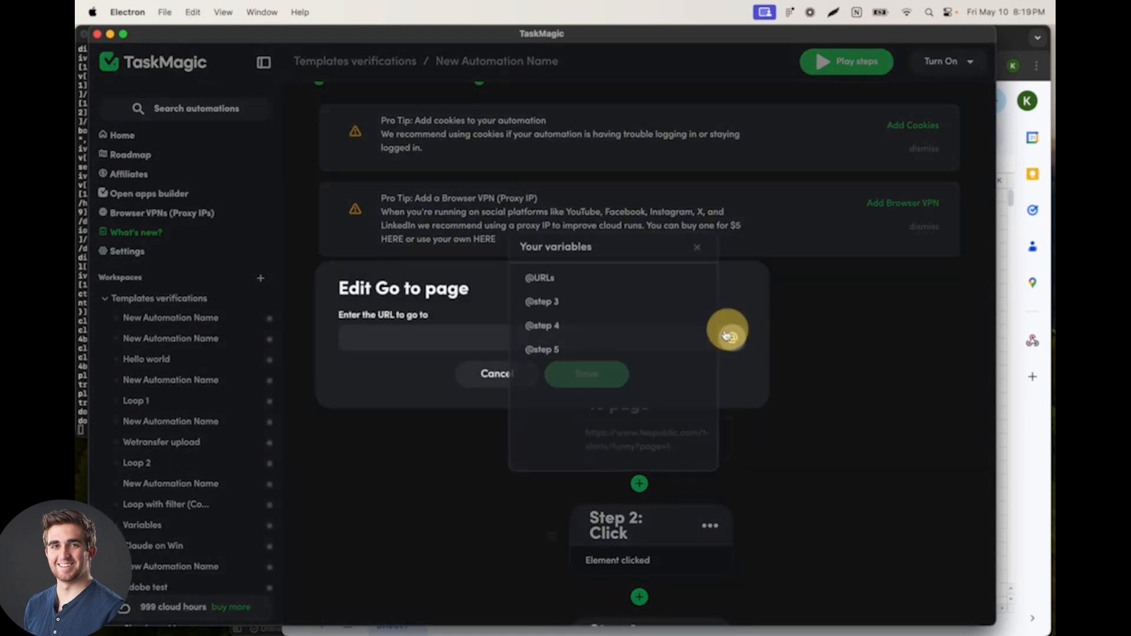
pyautogui.click(616, 276)
pyautogui.click(596, 374)
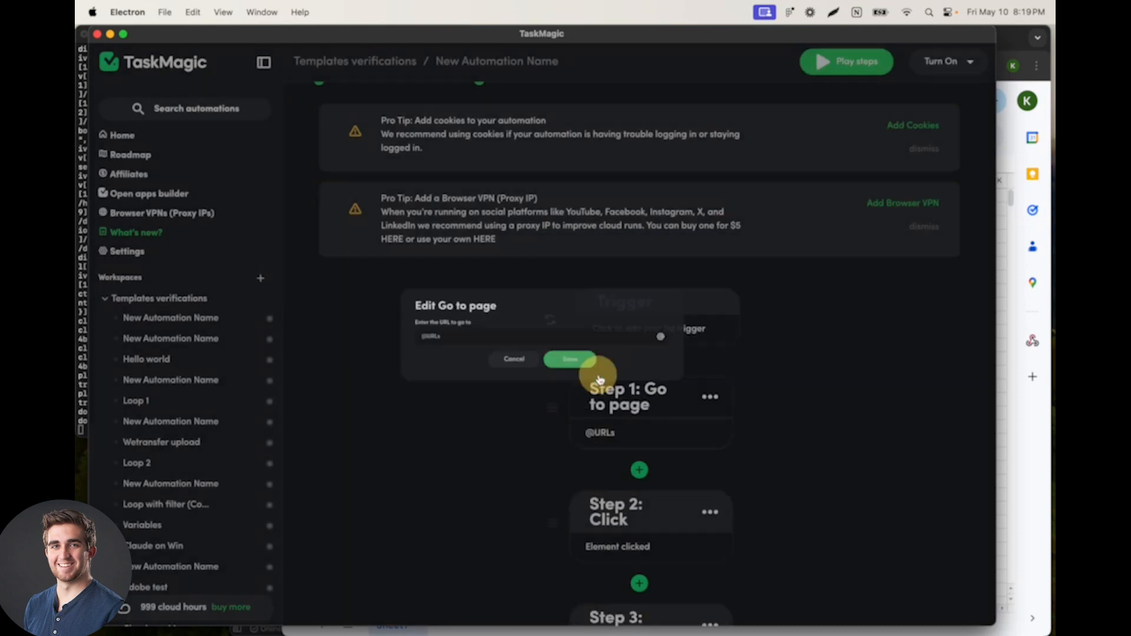
# Step: Extend the list loop to run from step 1 through step 5, and dismiss the cookie and VPN tips
pyautogui.scroll(3, 664, 217)
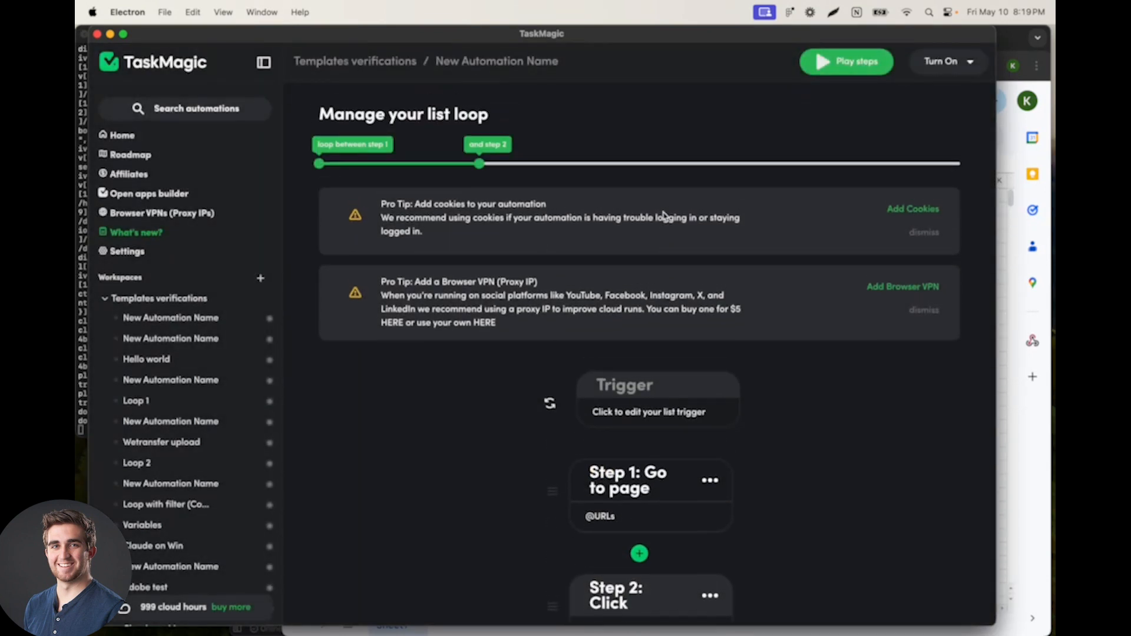
pyautogui.moveTo(478, 164); pyautogui.dragTo(960, 164)
pyautogui.click(939, 241)
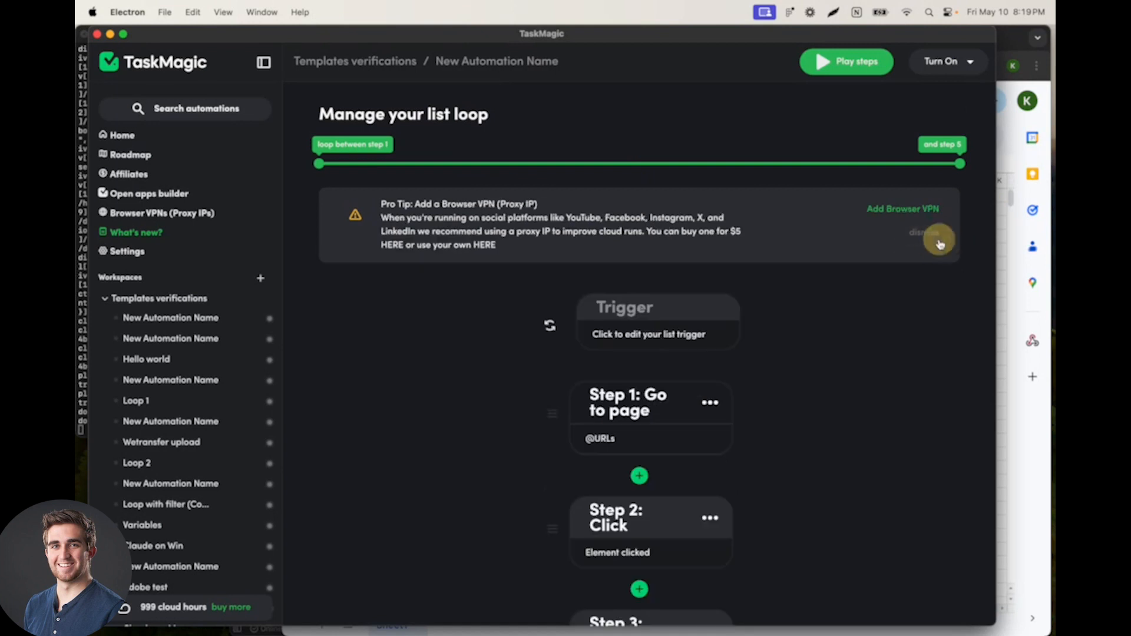
pyautogui.click(933, 242)
pyautogui.scroll(-8, 660, 327)
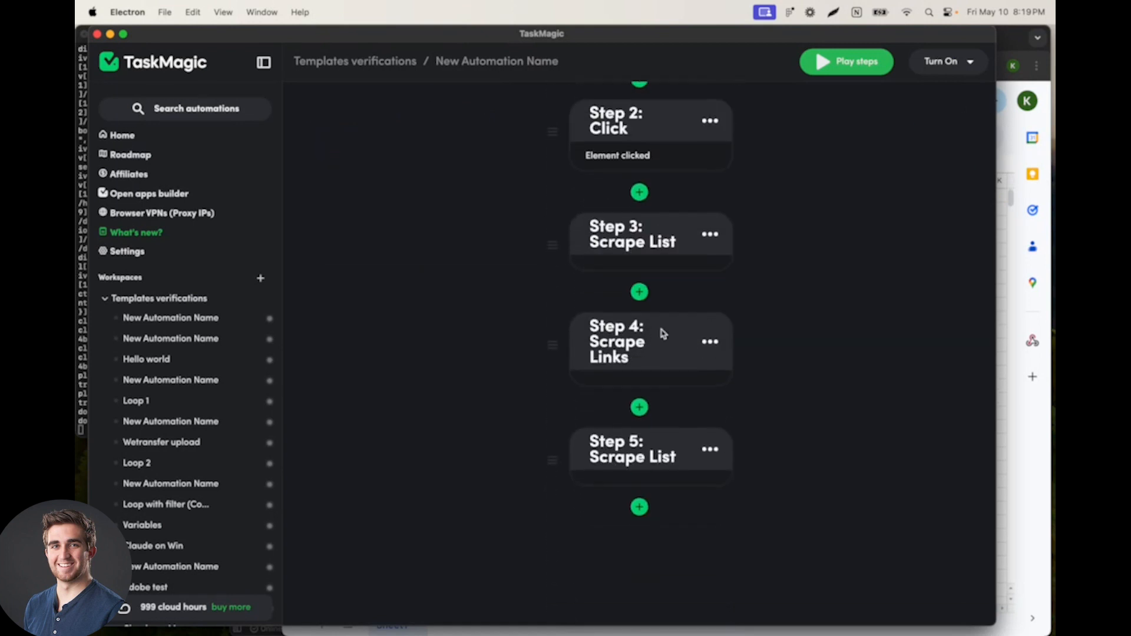
pyautogui.scroll(8, 660, 327)
# Step: Switch to the Teepublic sheet in Chrome and open its page=4 link to examine the T-shirt listings there
pyautogui.moveTo(771, 36); pyautogui.dragTo(754, 30)
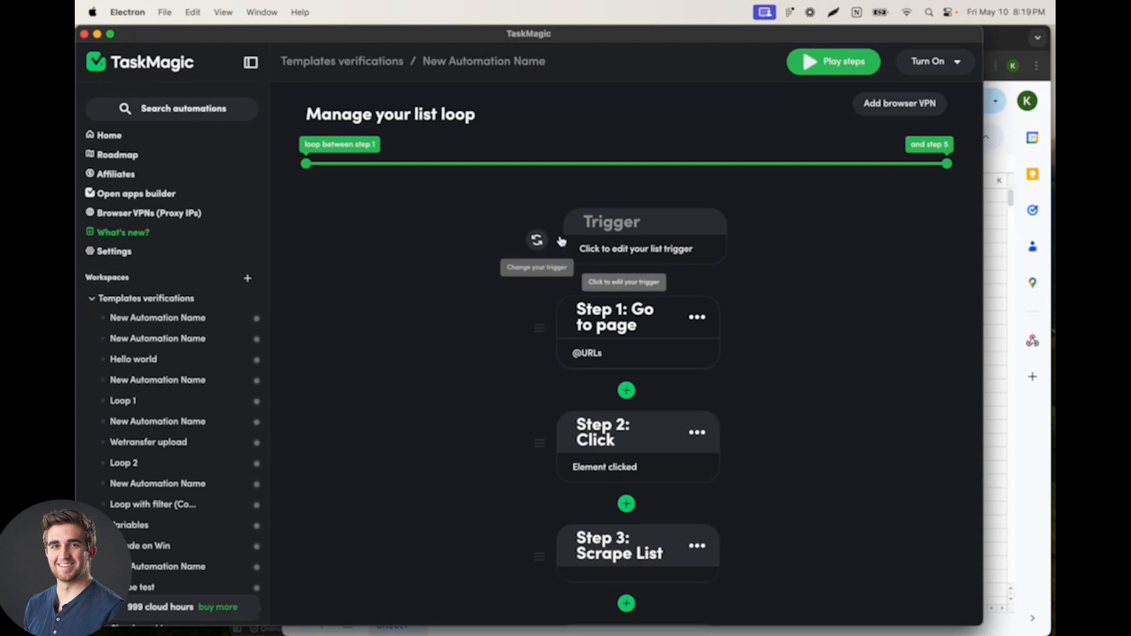
pyautogui.click(995, 177)
pyautogui.click(366, 213)
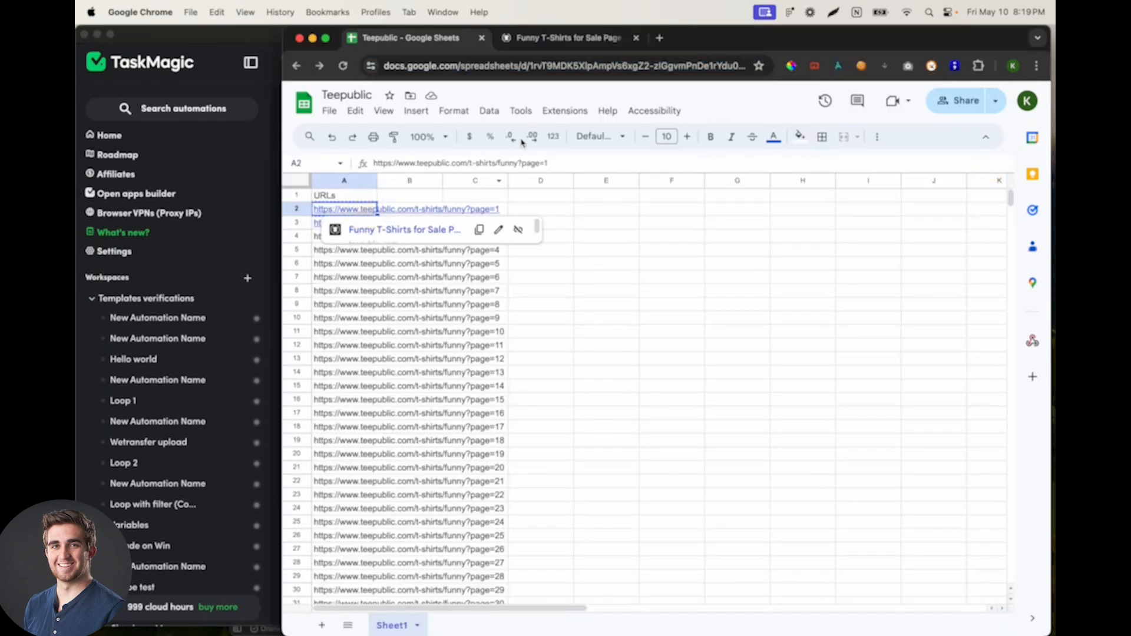
pyautogui.click(401, 212)
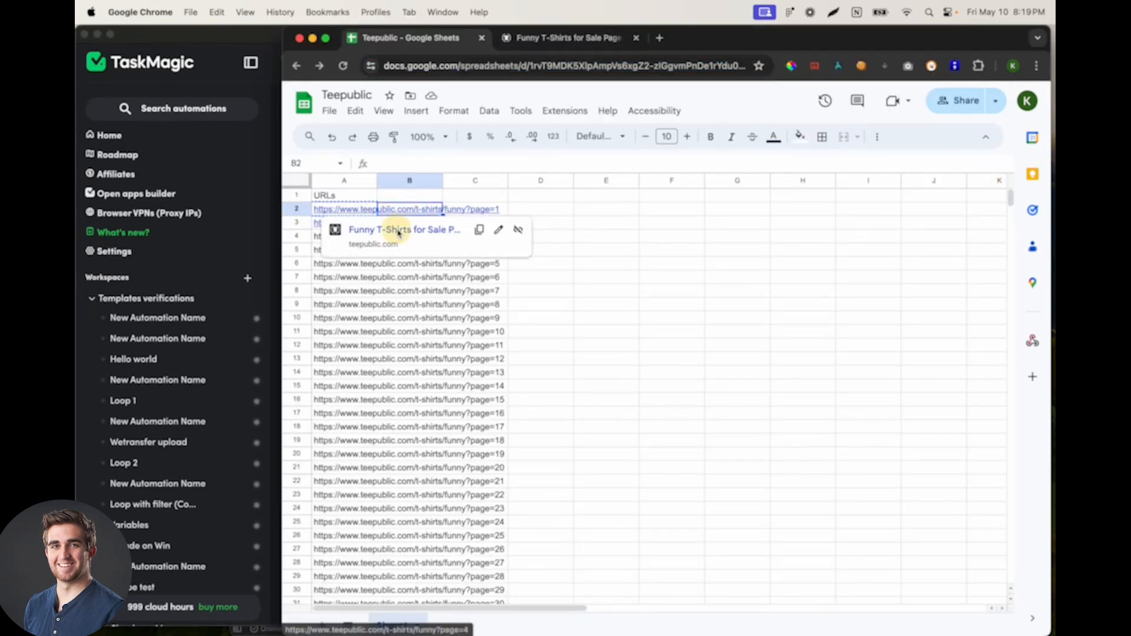
pyautogui.click(391, 228)
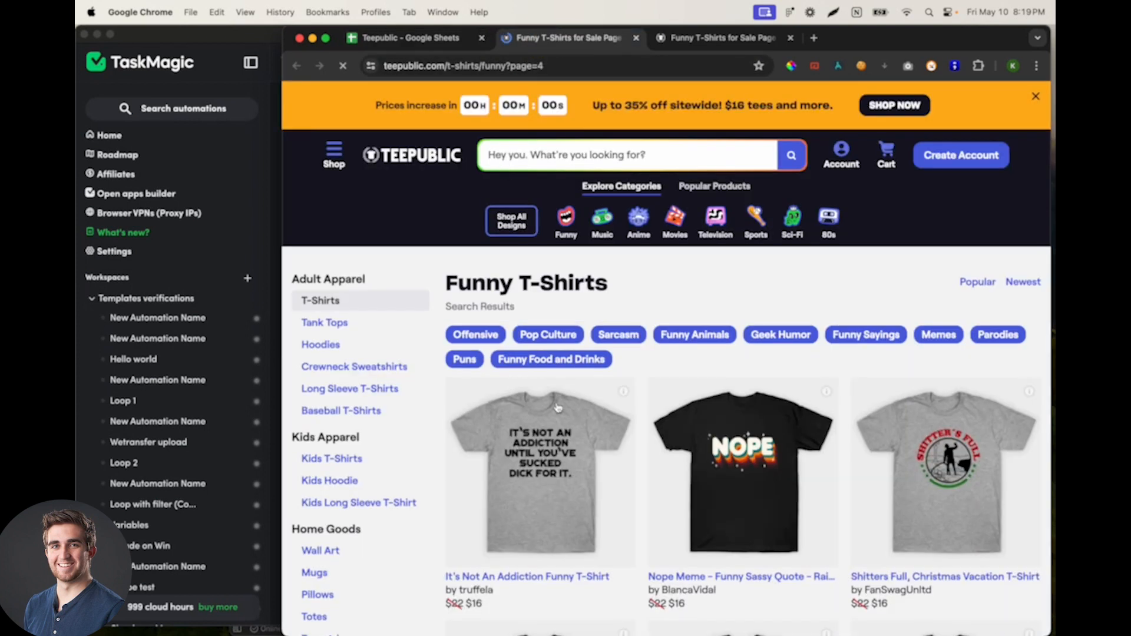
pyautogui.scroll(-1, 489, 588)
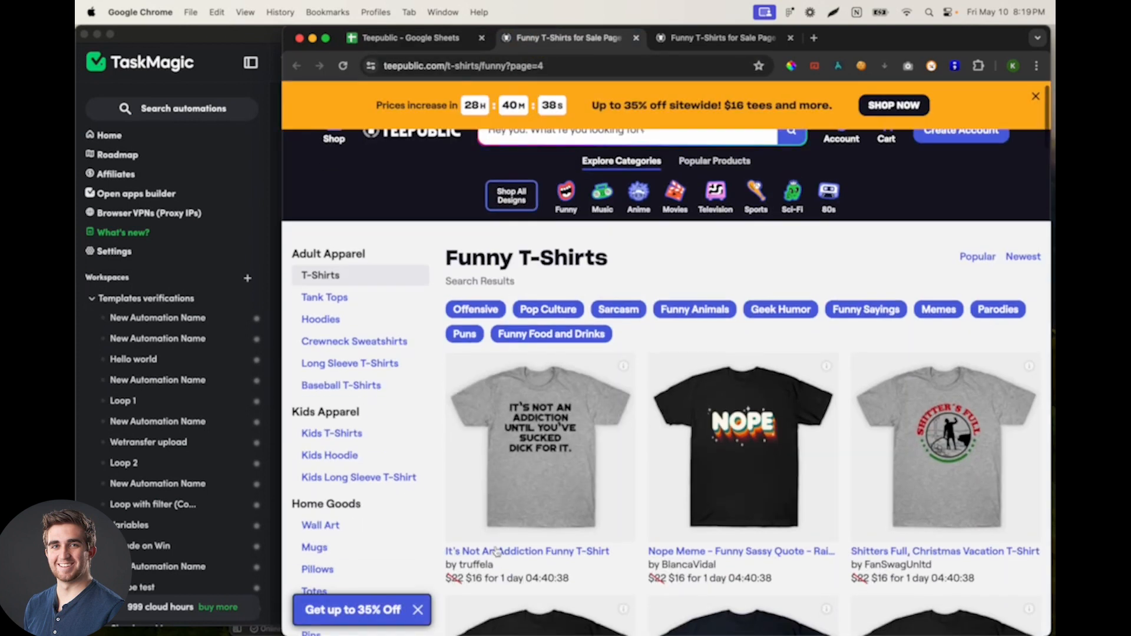
pyautogui.scroll(-1, 507, 530)
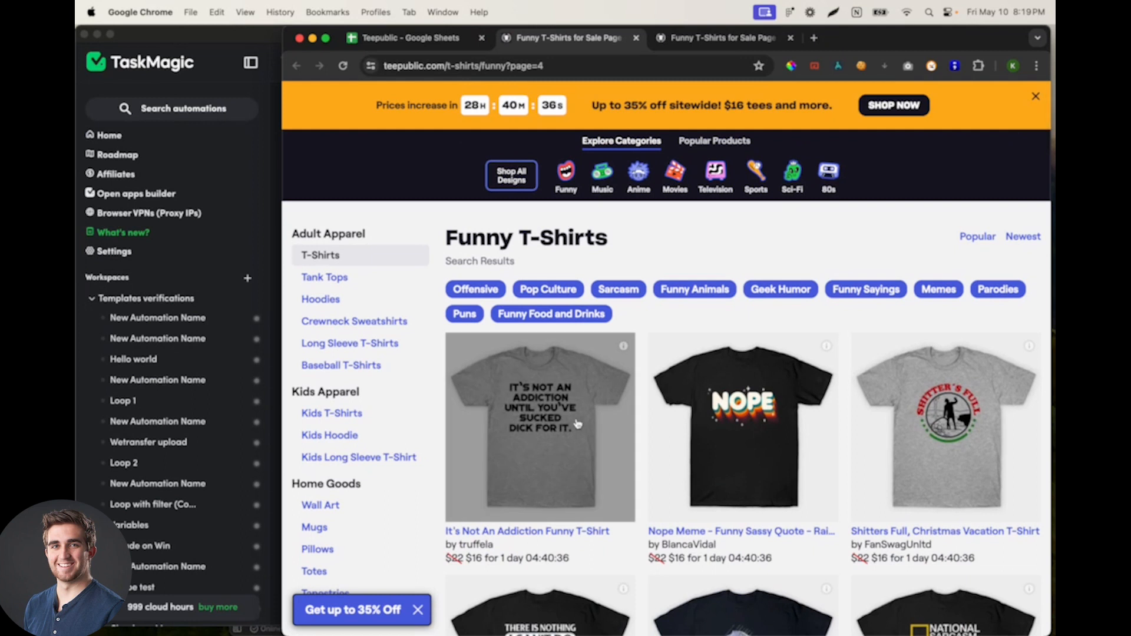
# Step: Open the first T-shirt listing, dismiss the sign-up offer, and examine the product page's title, designer and price
pyautogui.click(585, 452)
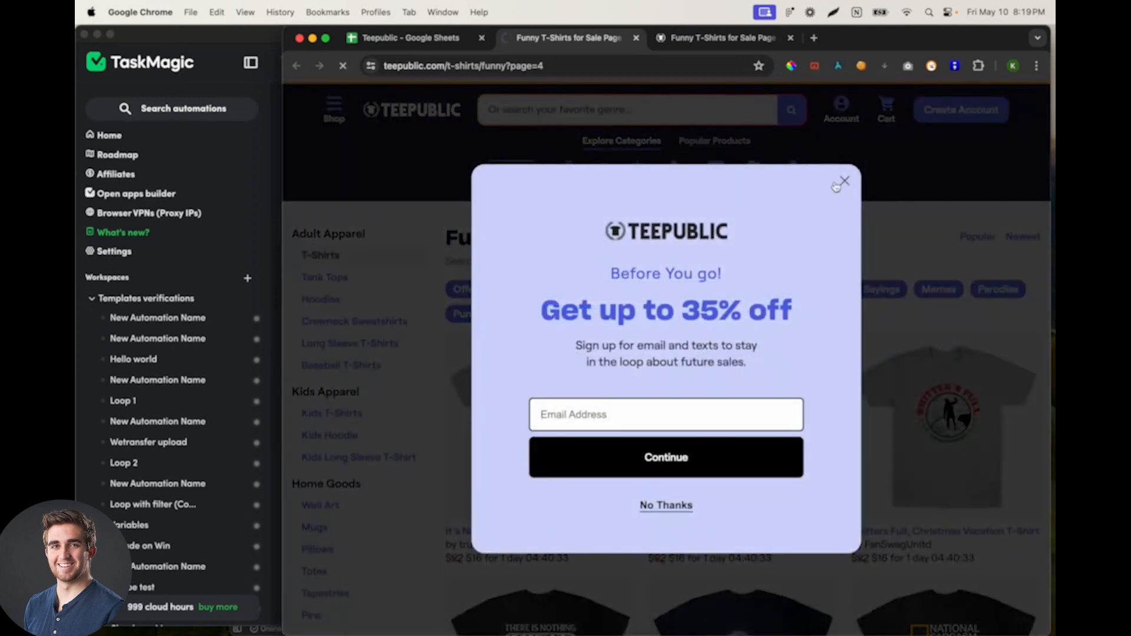
pyautogui.click(840, 183)
pyautogui.click(413, 38)
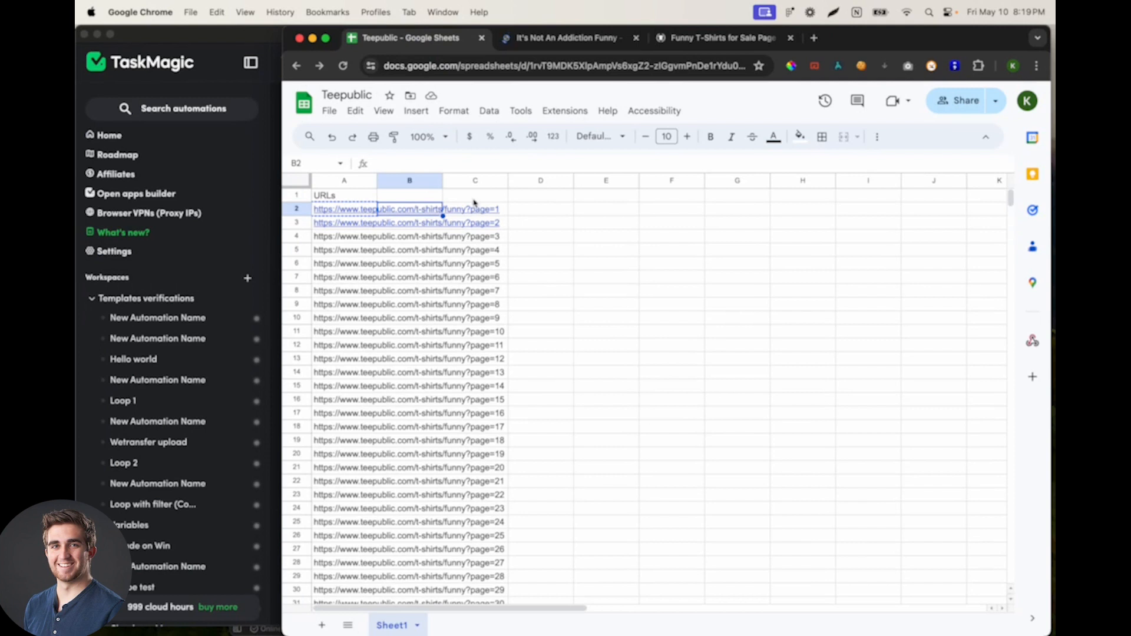
pyautogui.click(565, 38)
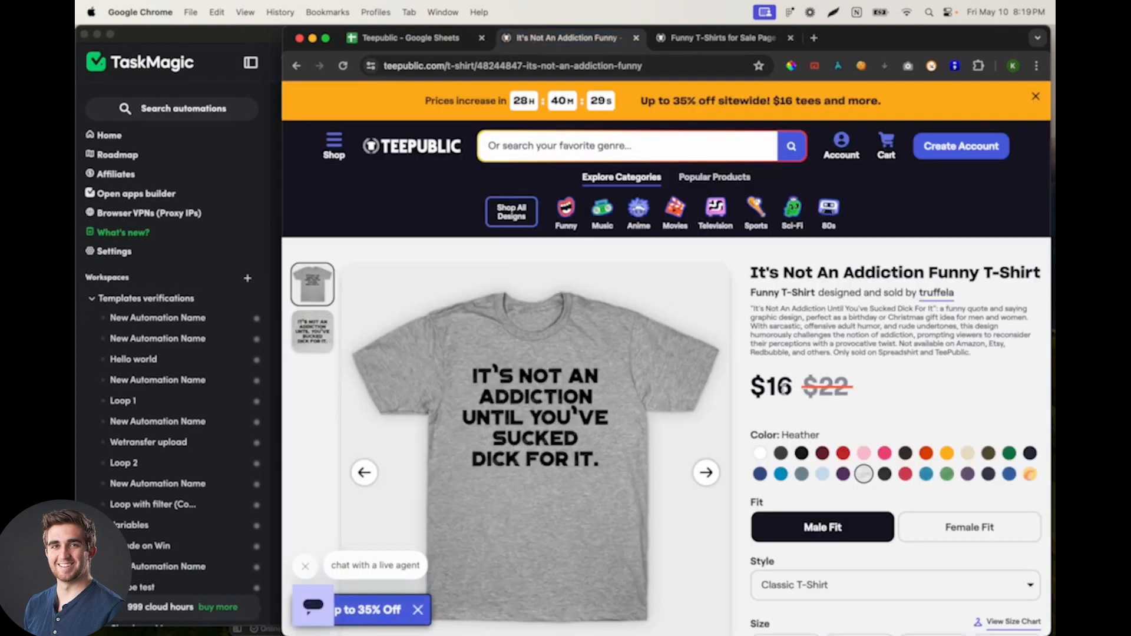
pyautogui.scroll(-3, 794, 355)
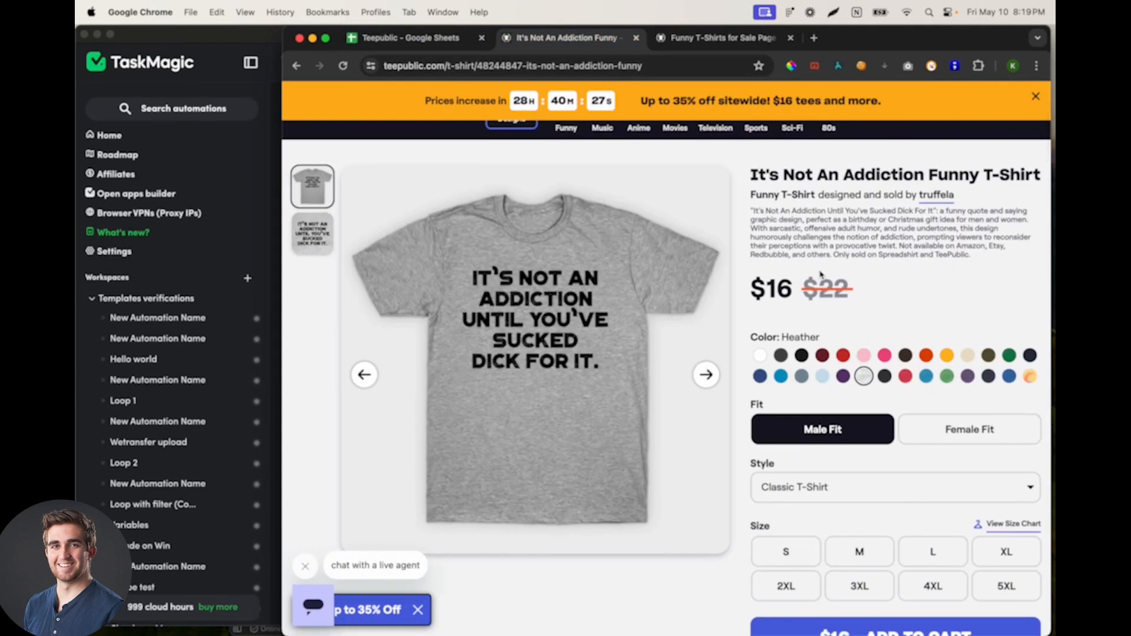
# Step: Add a second sheet named Output to the Teepublic spreadsheet
pyautogui.click(431, 39)
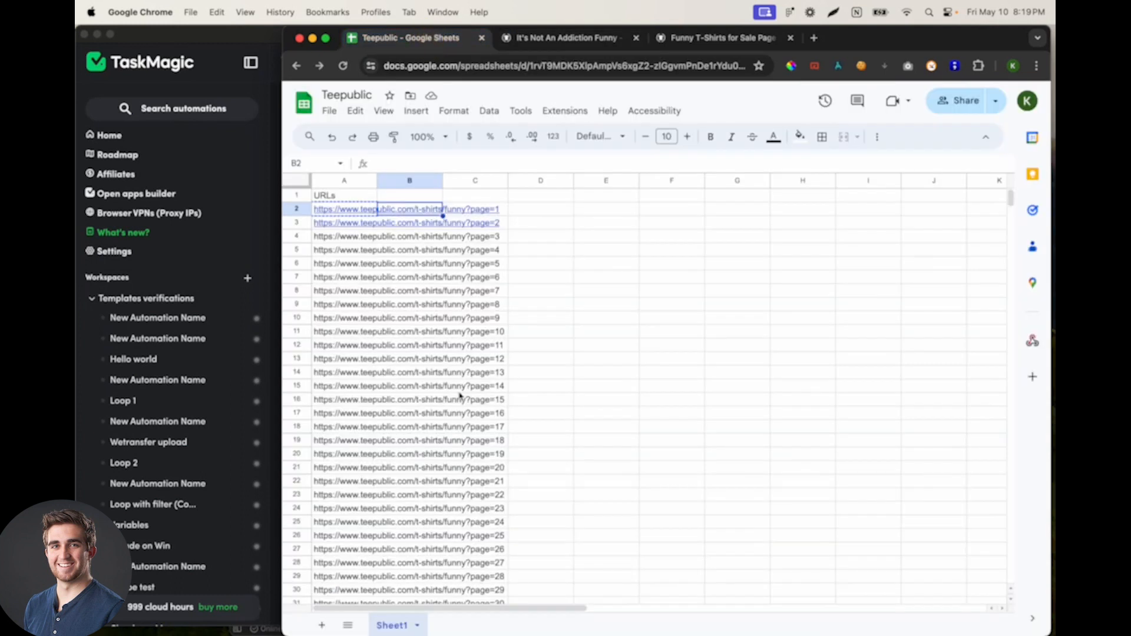
pyautogui.hscroll(1, 382, 280)
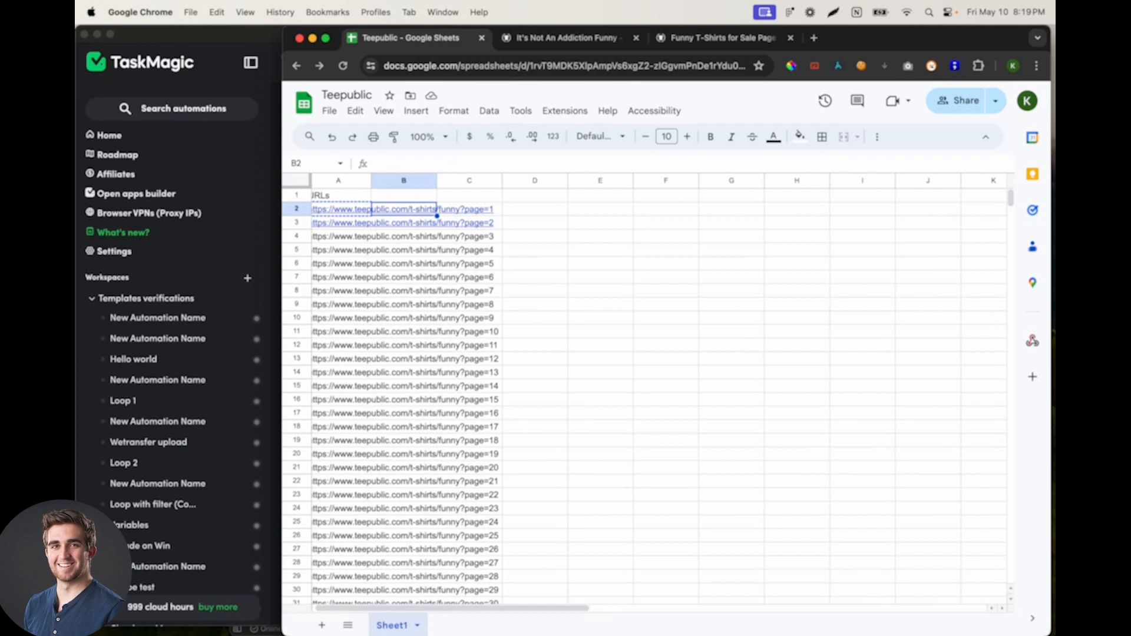
pyautogui.click(321, 626)
pyautogui.doubleClick(439, 625)
pyautogui.write('Output')
pyautogui.press('Return')
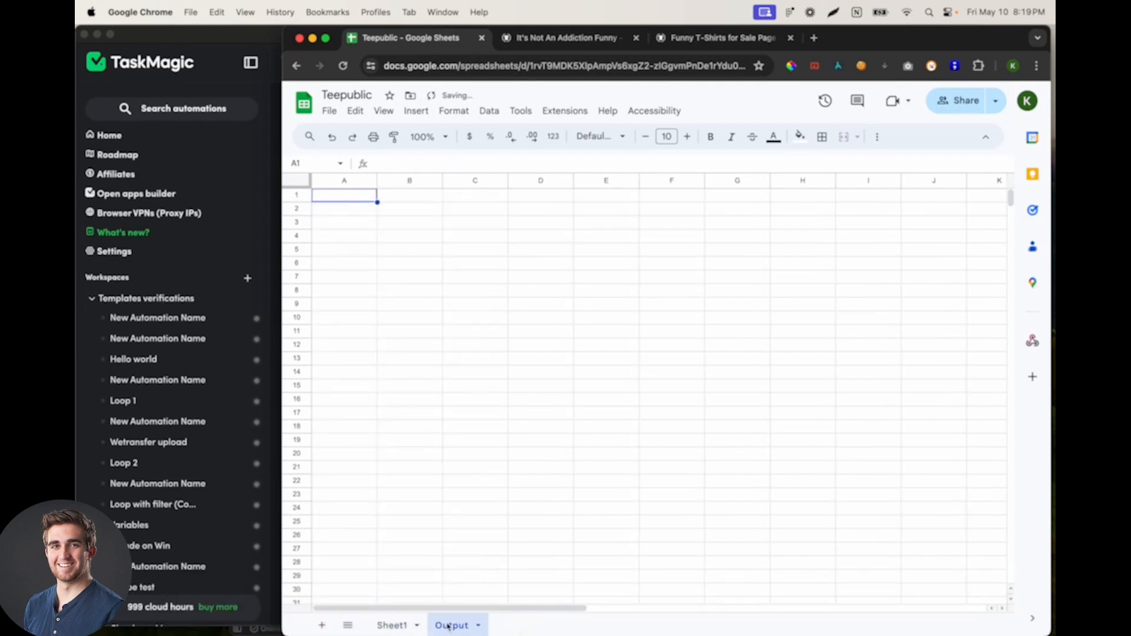
# Step: Enter the headers Title, Link and Author in cells A1 to C1 of the Output sheet
pyautogui.click(339, 195)
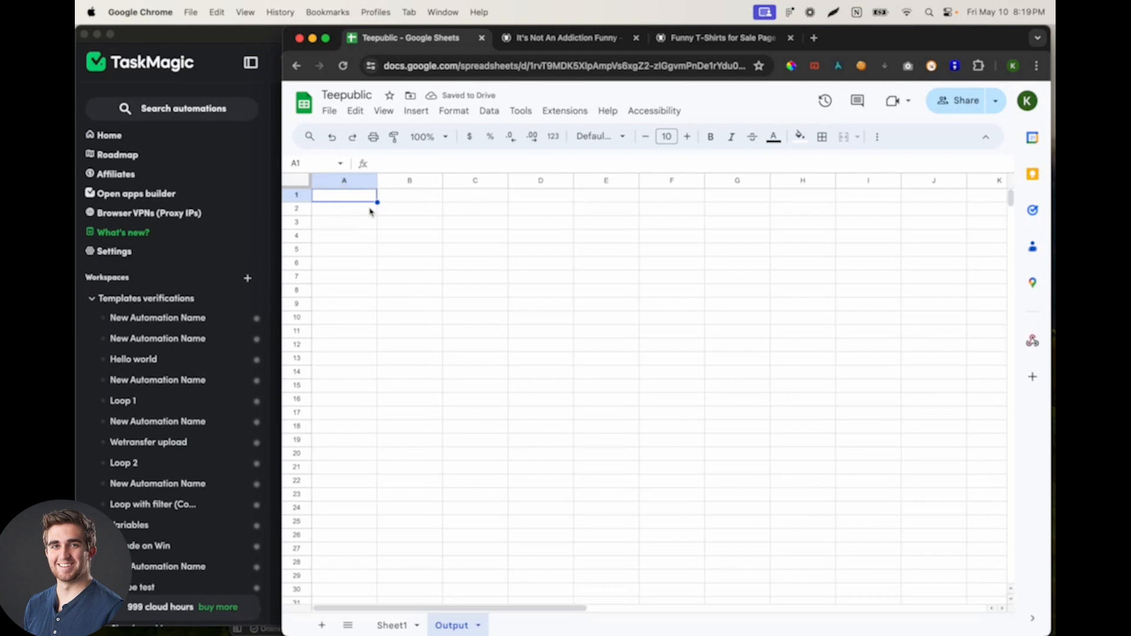
pyautogui.write('Titles')
pyautogui.press('BackSpace')
pyautogui.press('Tab')
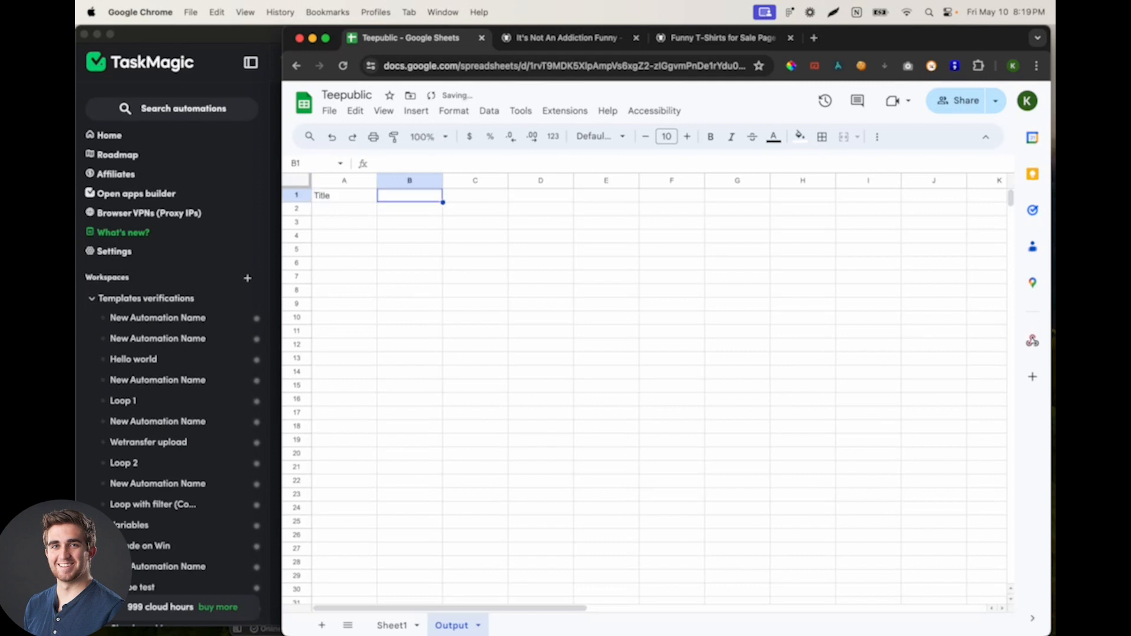
pyautogui.press('Tab')
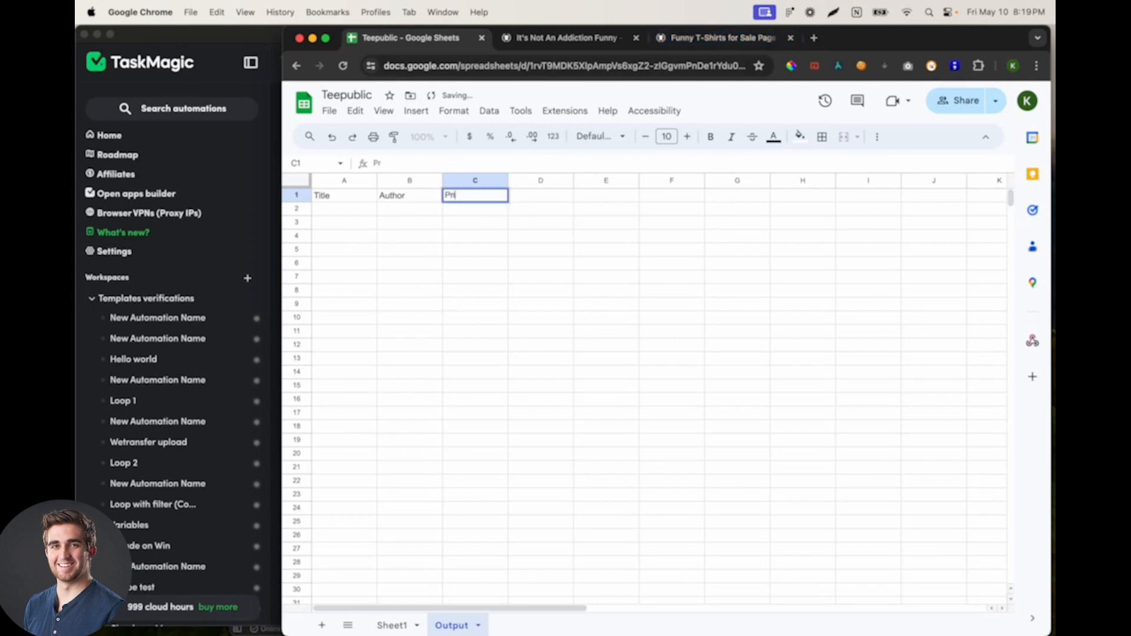
pyautogui.click(413, 196)
pyautogui.write('Link')
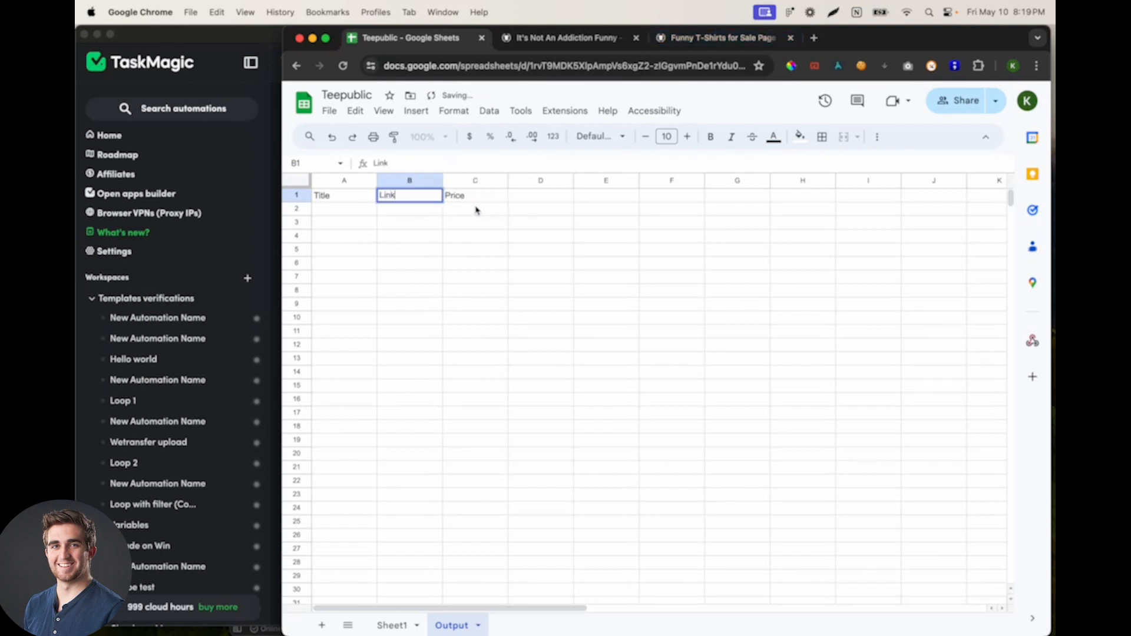
pyautogui.click(476, 197)
pyautogui.write('Author')
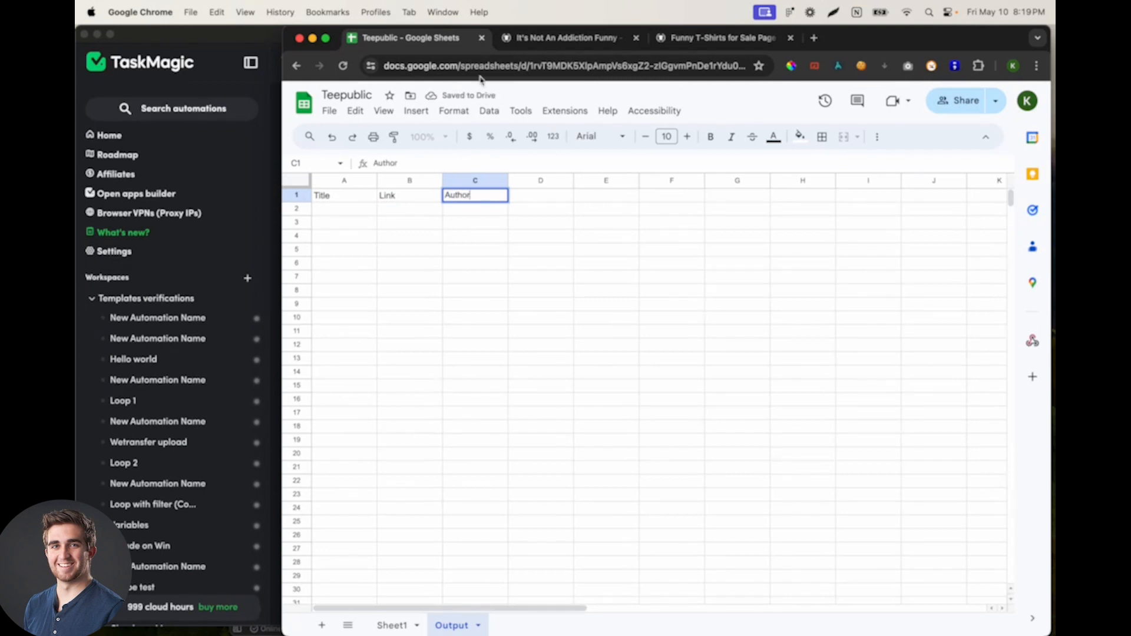
# Step: Switch to TaskMagic and set the automation to send its data to the Output worksheet of the Teepublic spreadsheet, accepting the headers
pyautogui.click(169, 460)
pyautogui.scroll(-1, 399, 334)
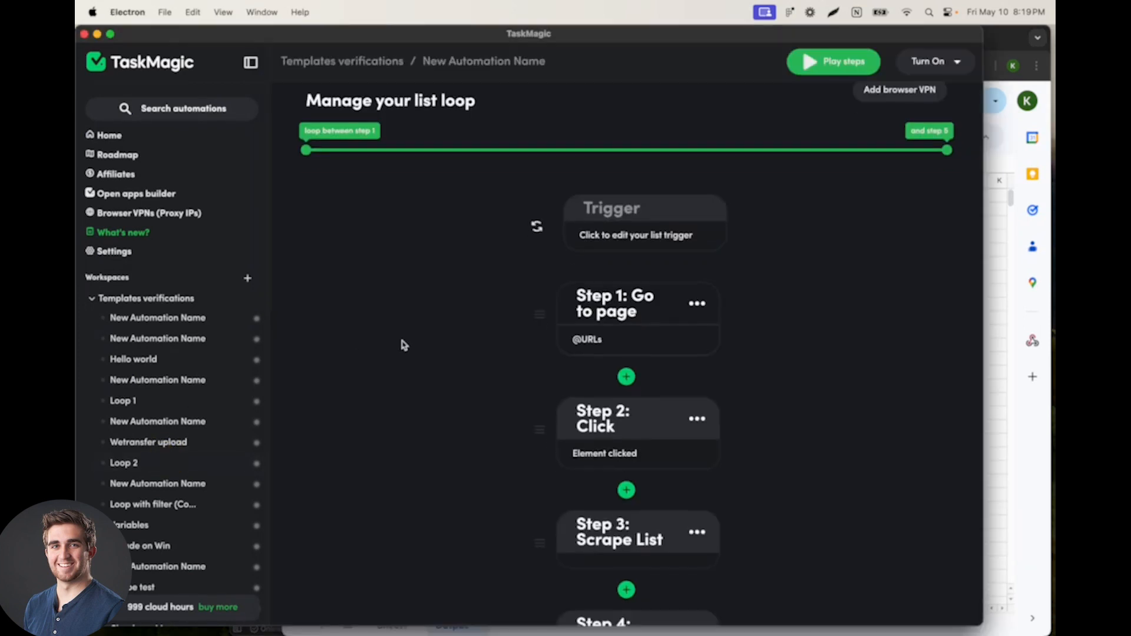
pyautogui.scroll(-6, 166, 329)
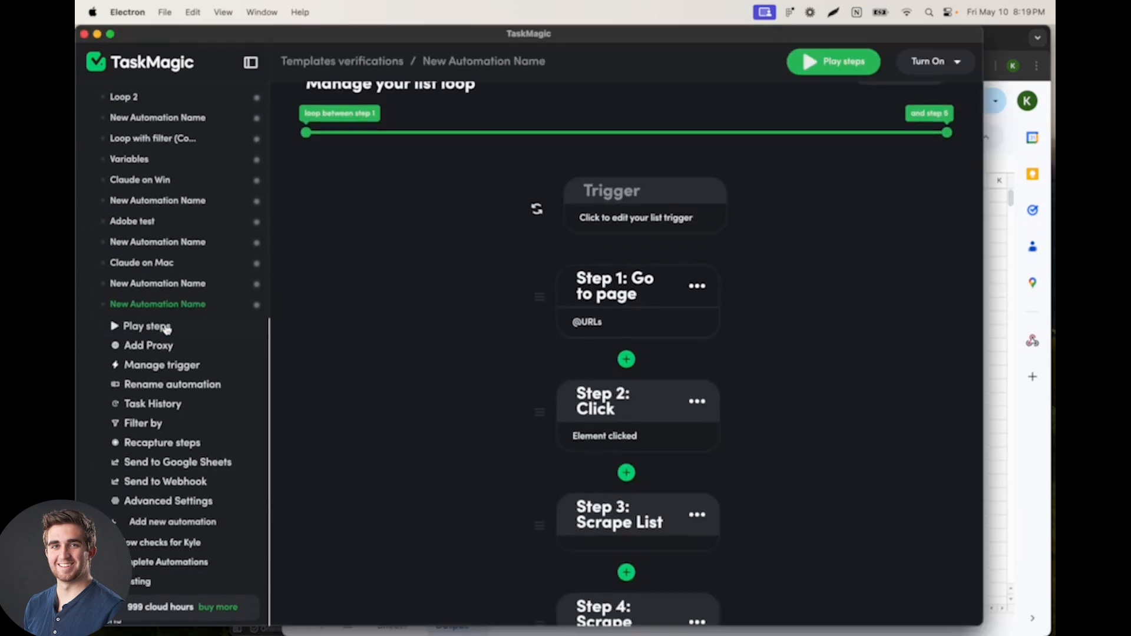
pyautogui.click(167, 464)
pyautogui.click(520, 285)
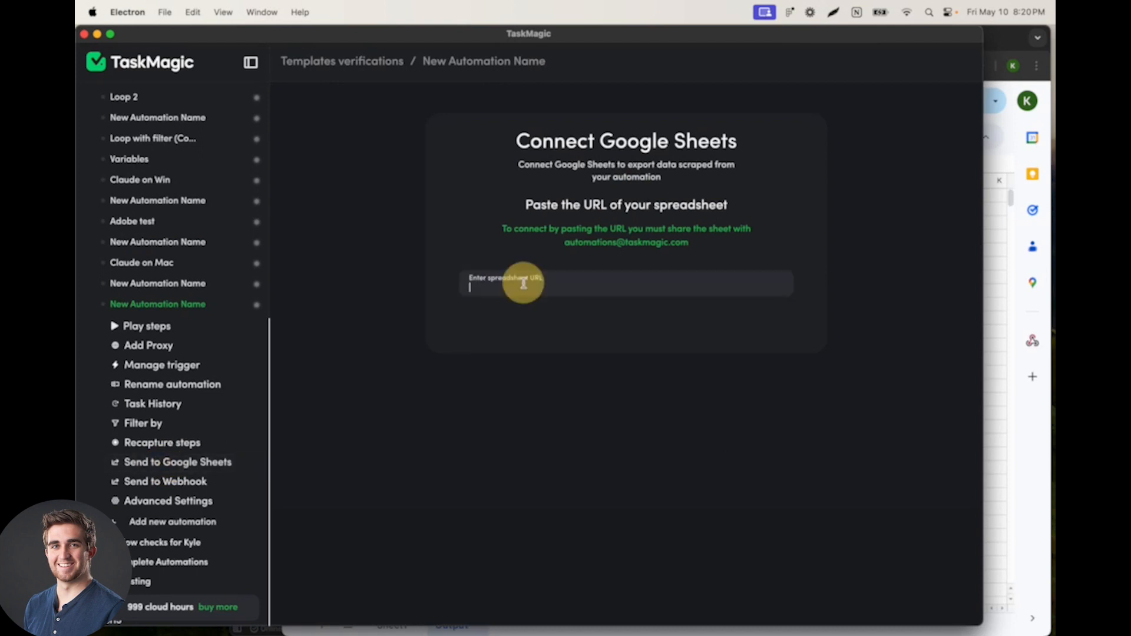
pyautogui.press('super+v')
pyautogui.click(573, 335)
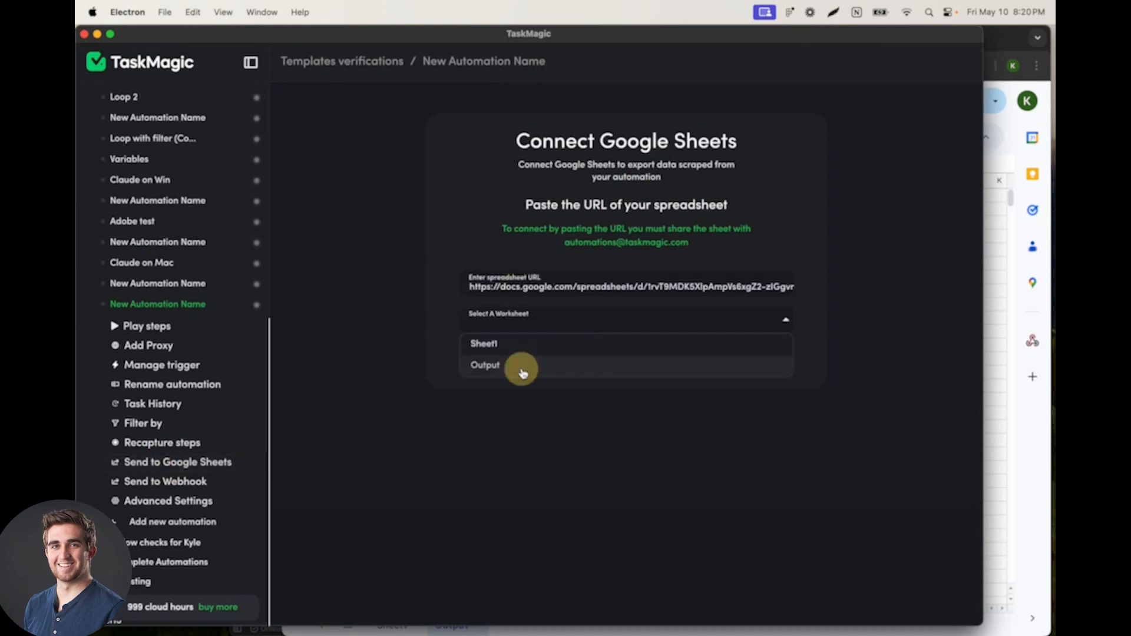
pyautogui.click(523, 370)
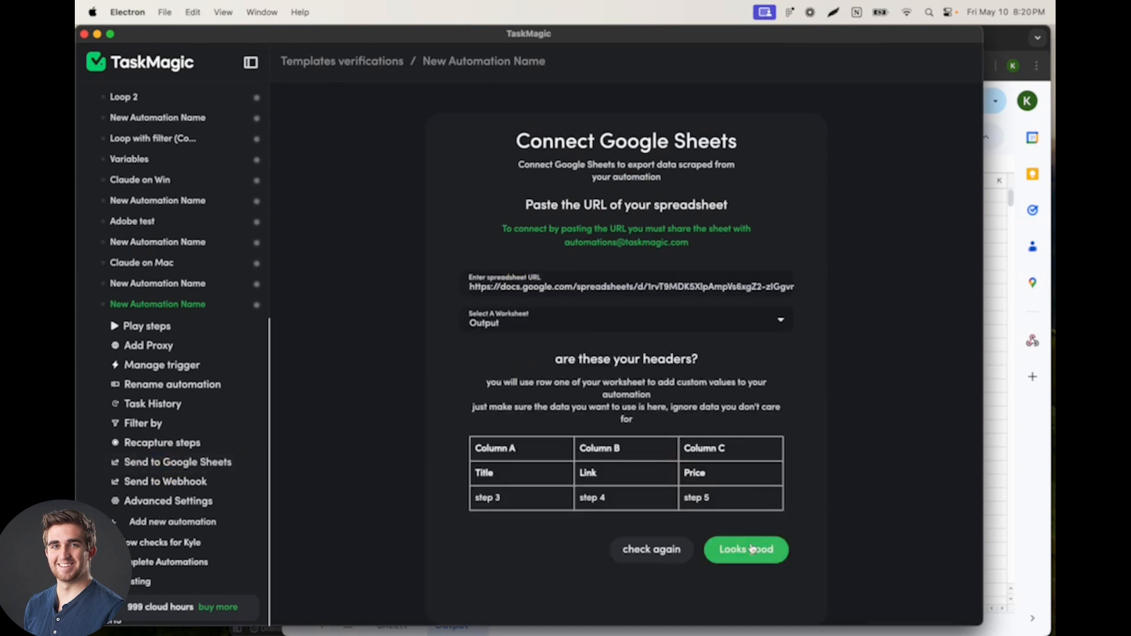
pyautogui.click(754, 547)
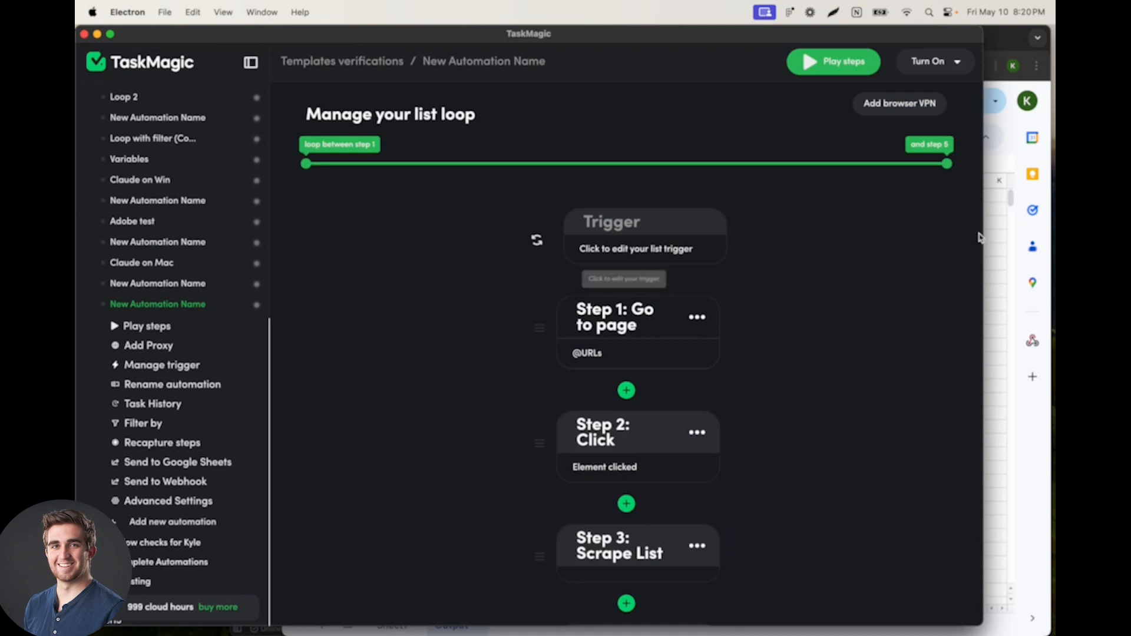
# Step: Switch to Chrome, reopen the Funny T-Shirts listings, and compare them with the Output sheet's columns
pyautogui.click(994, 238)
pyautogui.click(560, 39)
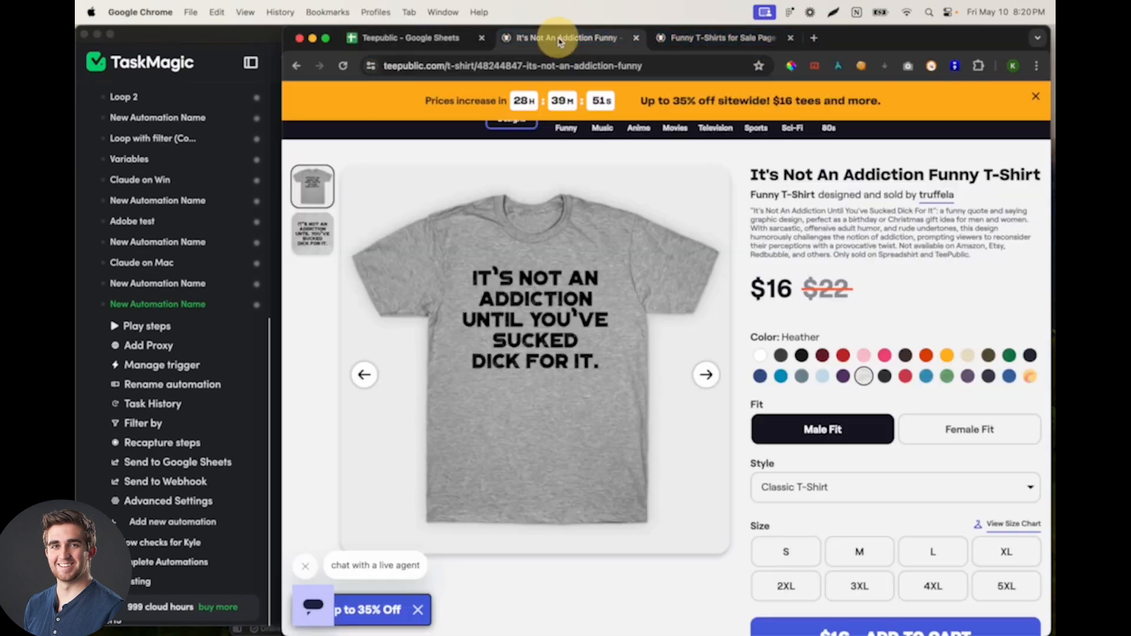
pyautogui.scroll(3, 462, 203)
pyautogui.click(410, 150)
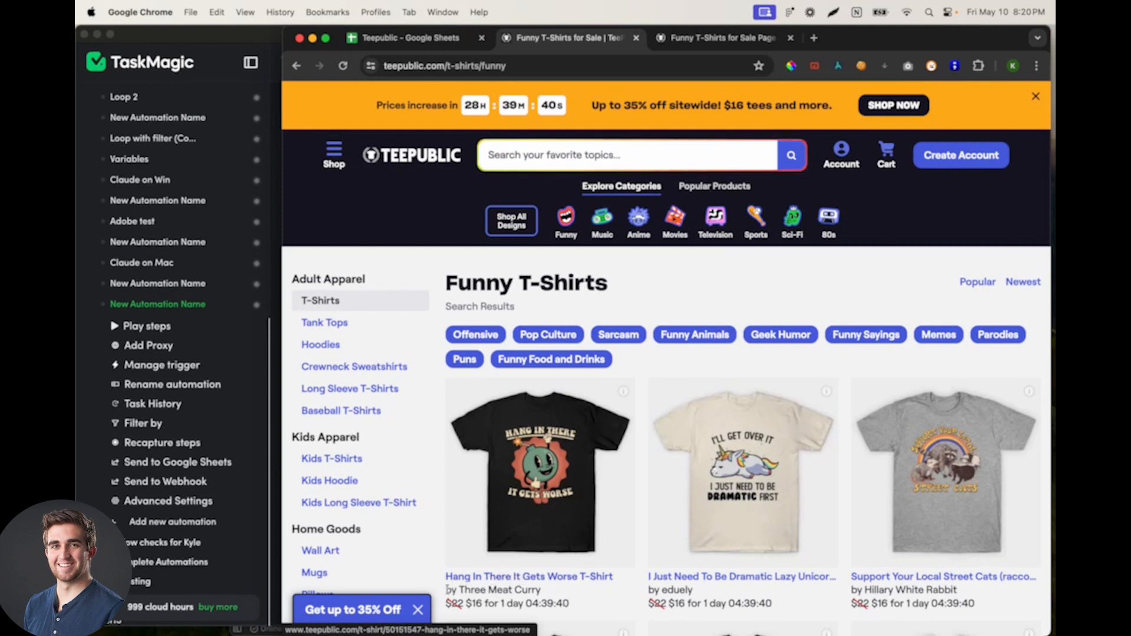
pyautogui.click(430, 42)
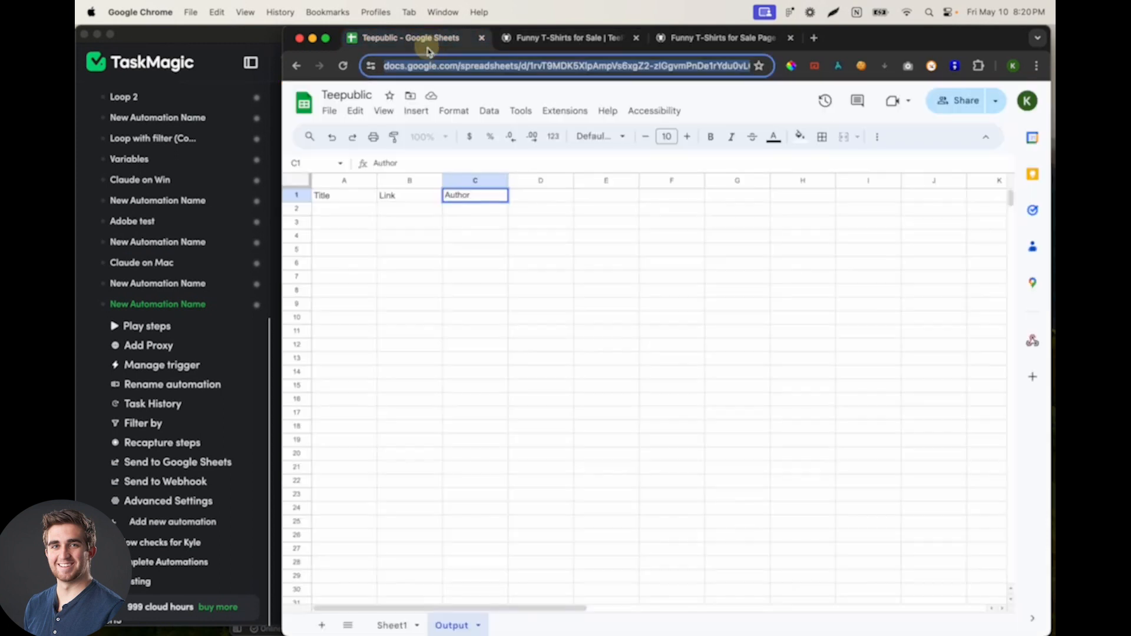
pyautogui.moveTo(353, 213); pyautogui.dragTo(542, 210)
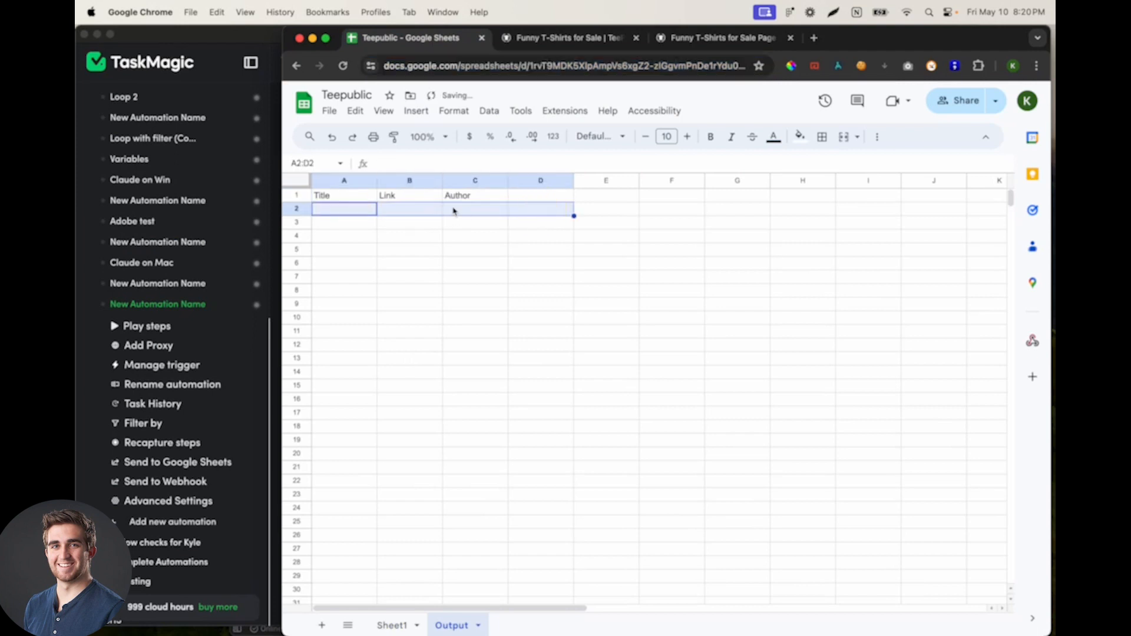
pyautogui.click(403, 210)
# Step: Close the extra Teepublic page=4 tab, keeping the main Funny T-Shirts listings open
pyautogui.click(562, 40)
pyautogui.click(739, 40)
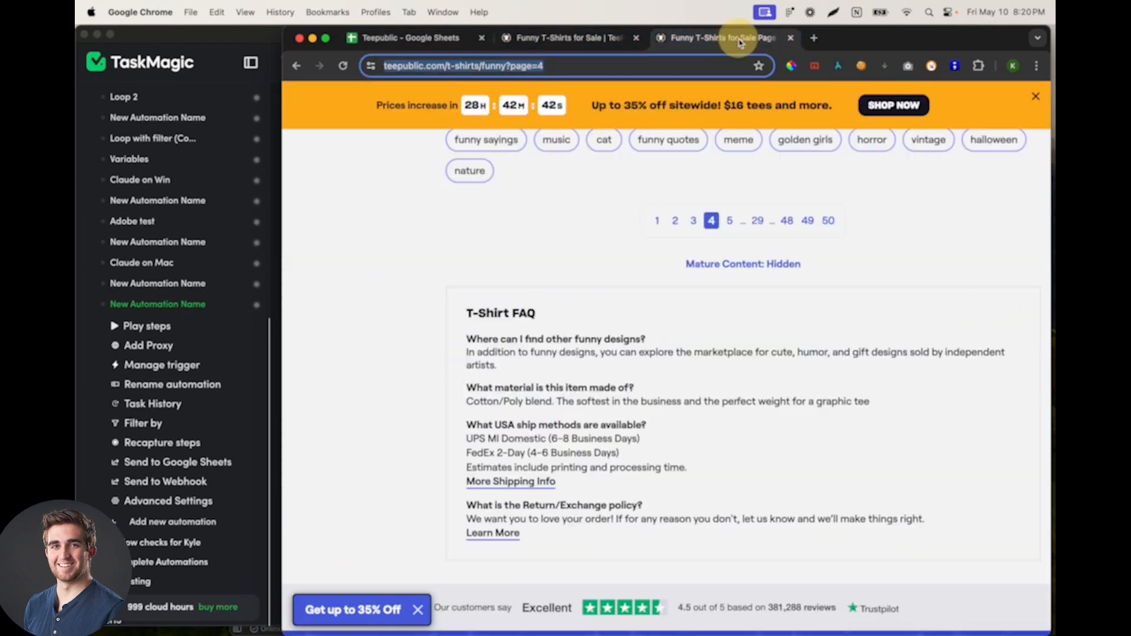
pyautogui.scroll(10, 527, 373)
pyautogui.click(538, 36)
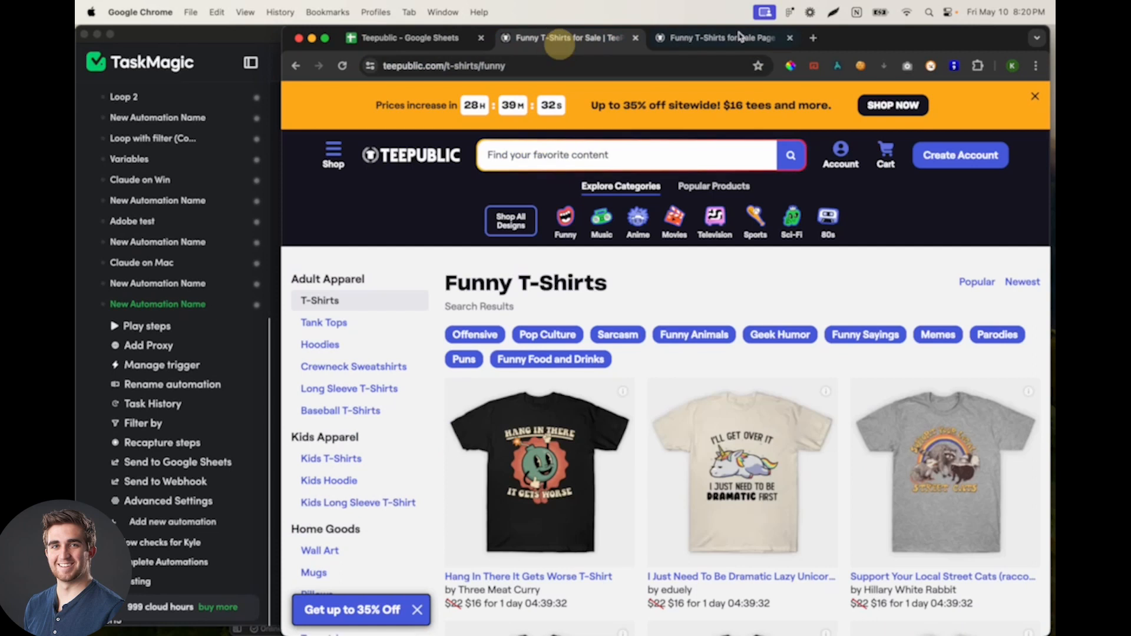
pyautogui.click(791, 38)
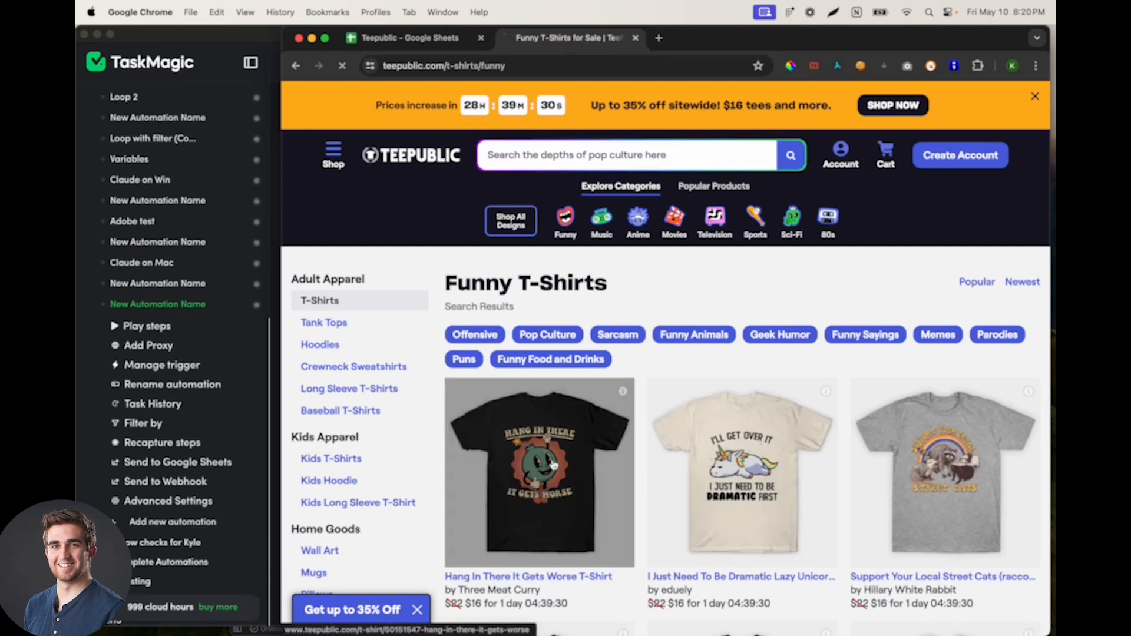
# Step: Open the Hang In There It Gets Worse T-Shirt page and compare its details with the Output sheet's Link column
pyautogui.click(557, 441)
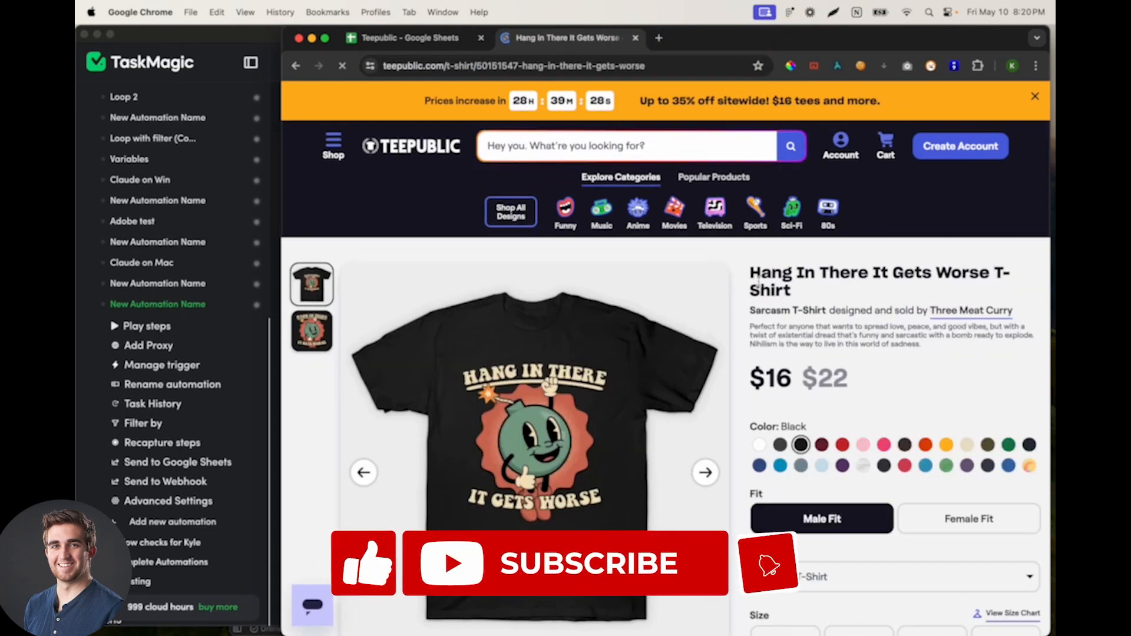
pyautogui.moveTo(760, 272); pyautogui.dragTo(864, 347)
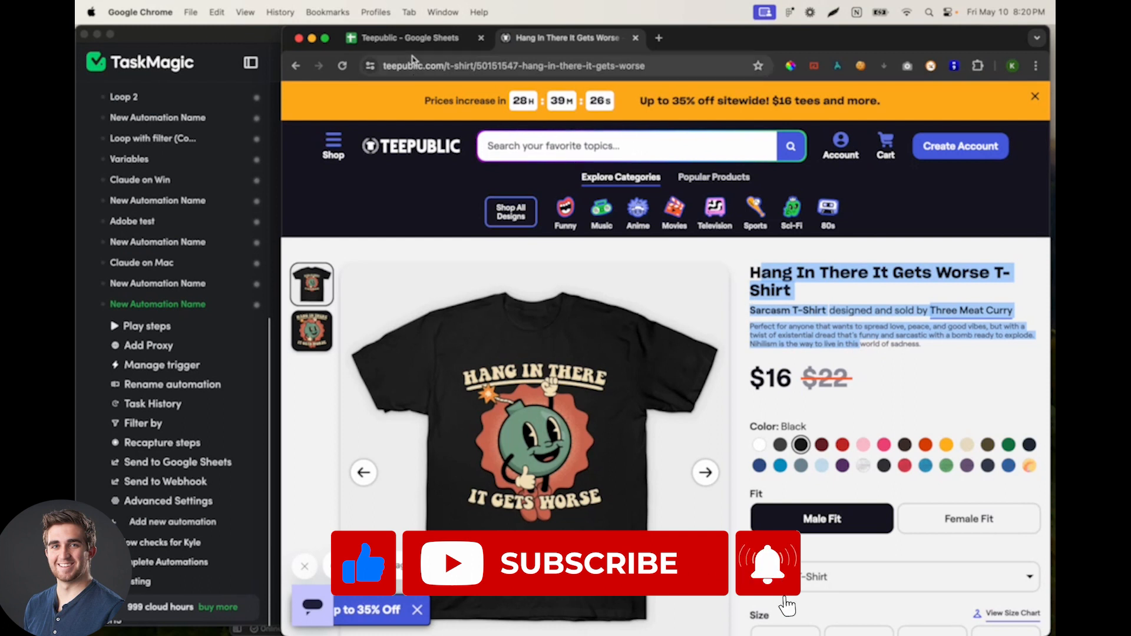
pyautogui.click(406, 42)
pyautogui.moveTo(412, 211); pyautogui.dragTo(401, 389)
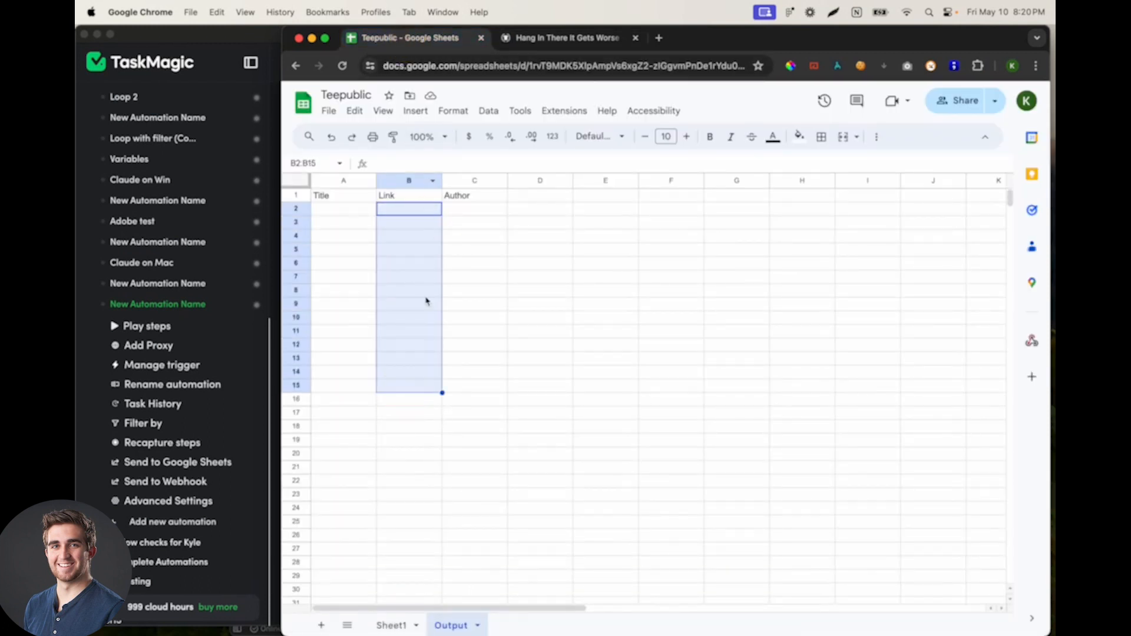